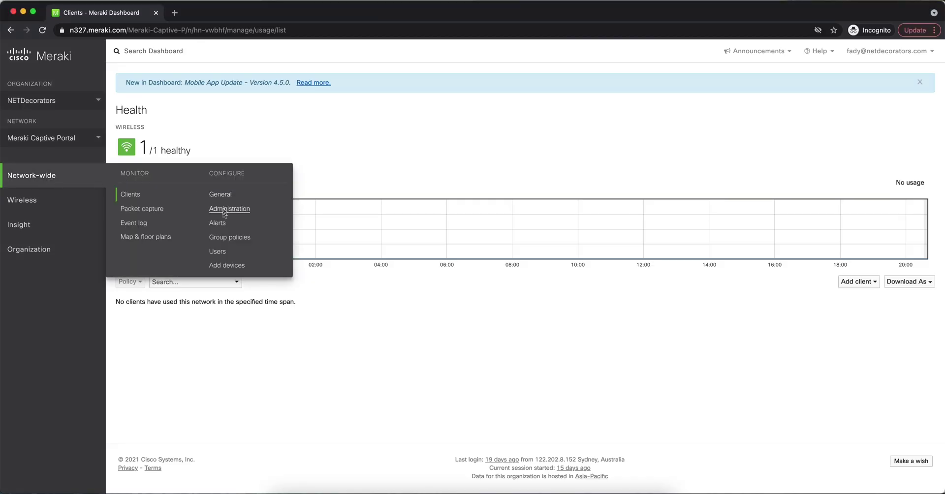
Create and save a new group policy named silver.
{"action": "left_click", "coordinate": [225, 237]}
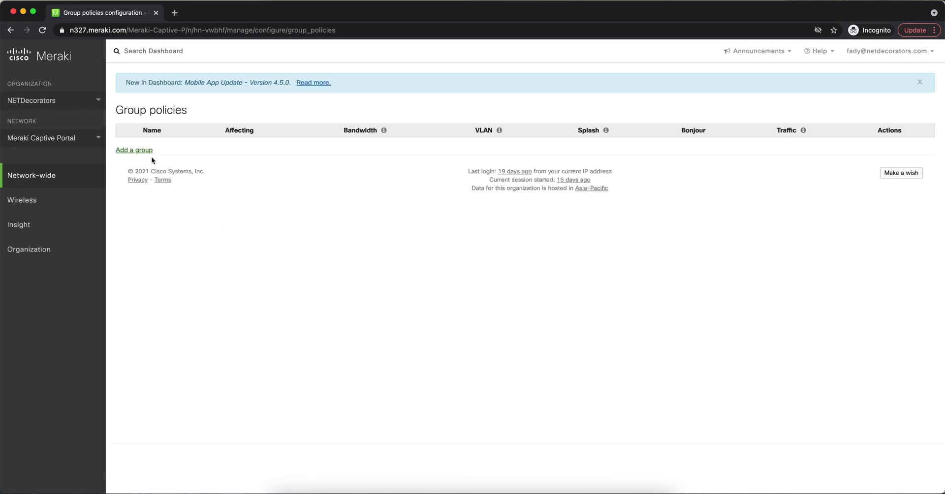
{"action": "left_click", "coordinate": [150, 152]}
{"action": "double_click", "coordinate": [264, 141]}
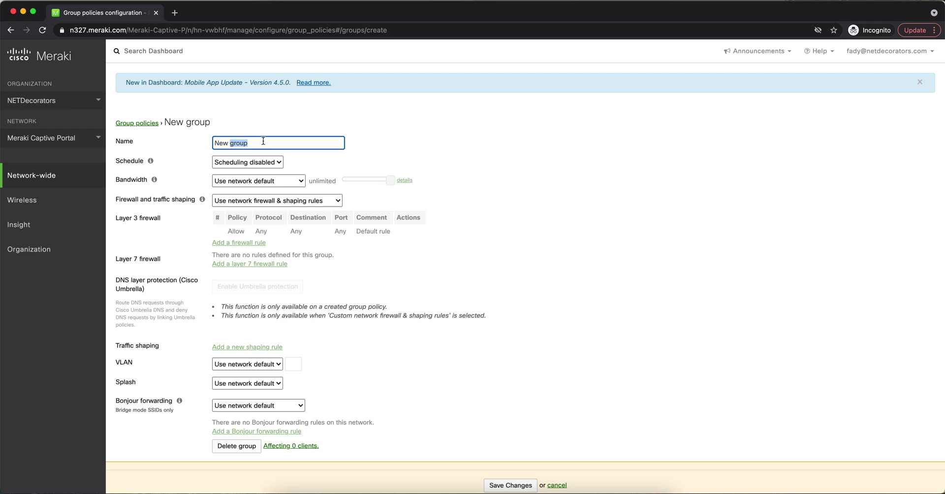
{"action": "left_click", "coordinate": [263, 141]}
{"action": "type", "text": "silver"}
{"action": "left_click", "coordinate": [503, 485]}
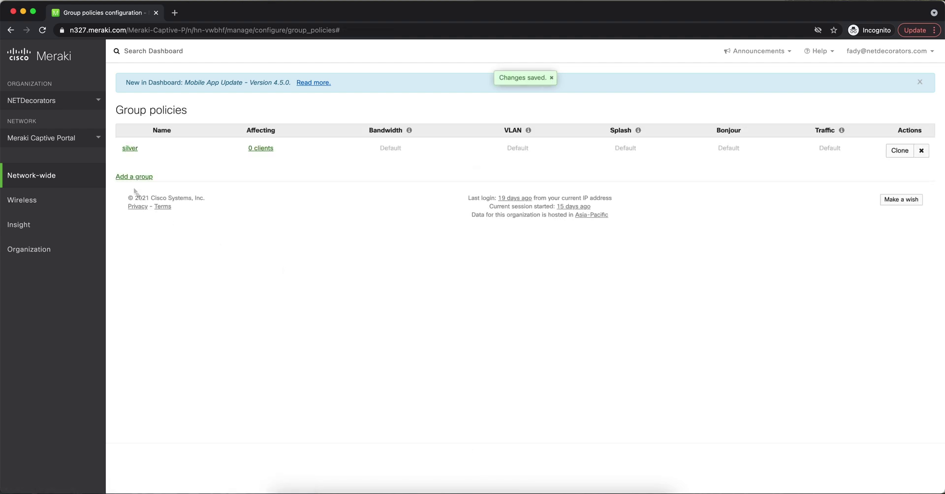
Create and save a second group policy named gold.
{"action": "left_click", "coordinate": [131, 176]}
{"action": "left_click", "coordinate": [235, 143]}
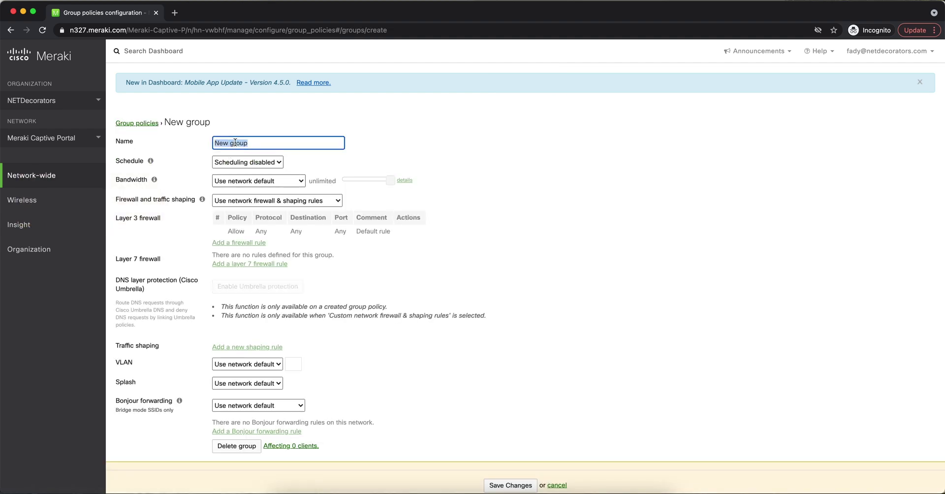
{"action": "type", "text": "gold"}
{"action": "left_click", "coordinate": [510, 485]}
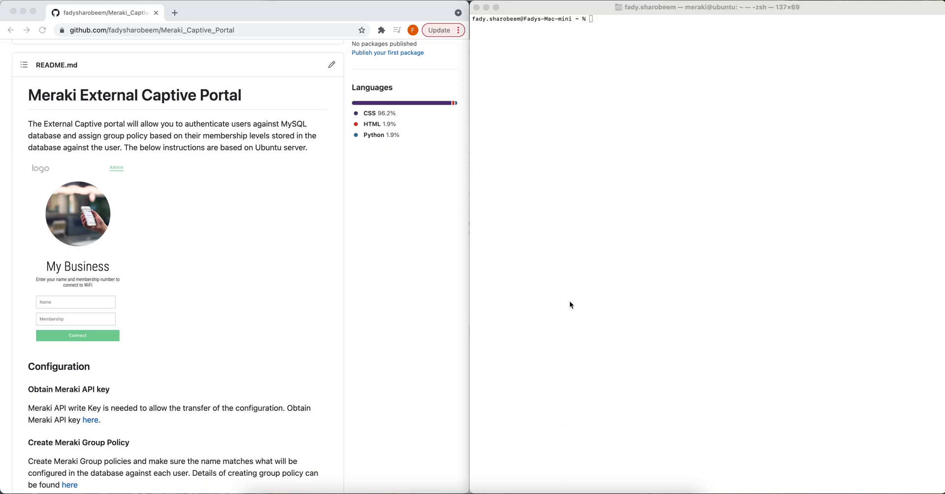
{"action": "left_click", "coordinate": [570, 301]}
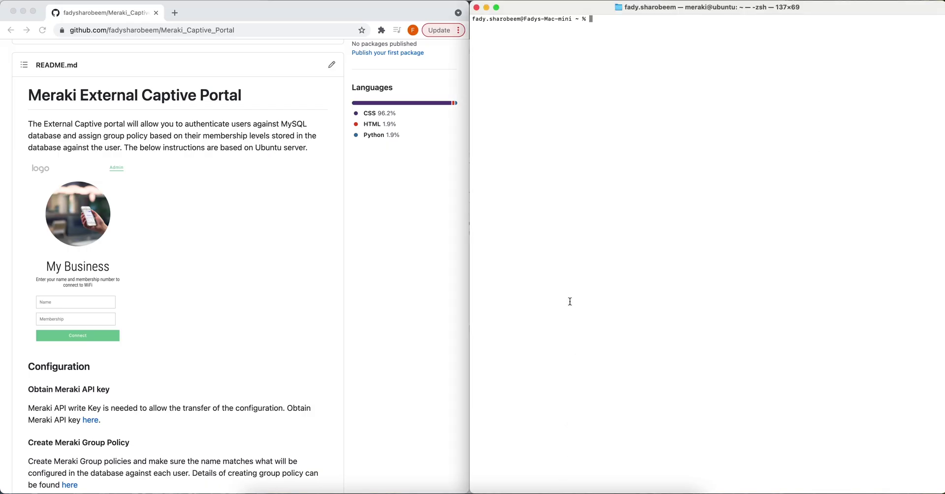
SSH into the Ubuntu server at 10.100.100.32 with the server password and list its home directory.
{"action": "scroll", "coordinate": [290, 323], "scroll_direction": "down", "scroll_amount": 5}
{"action": "scroll", "coordinate": [291, 324], "scroll_direction": "down", "scroll_amount": 3}
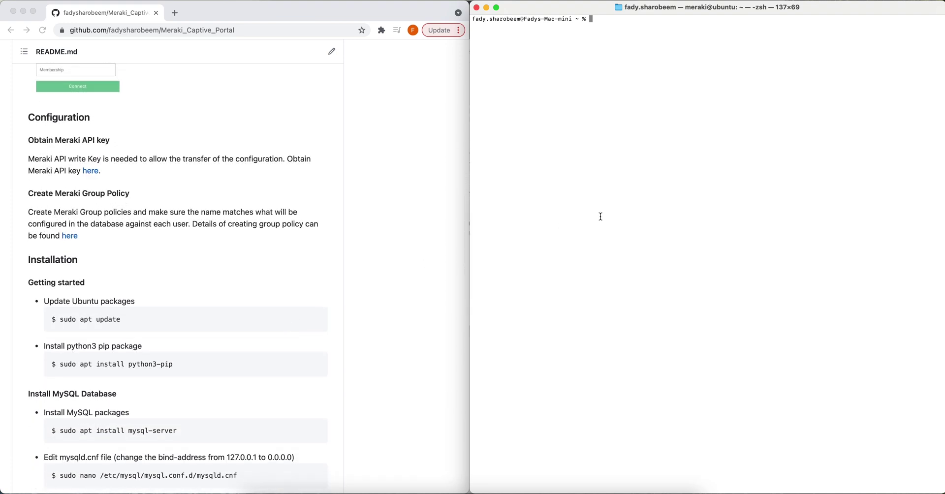
{"action": "type", "text": "ssh -l meraki 10.100.100.32"}
{"action": "key", "text": "Return"}
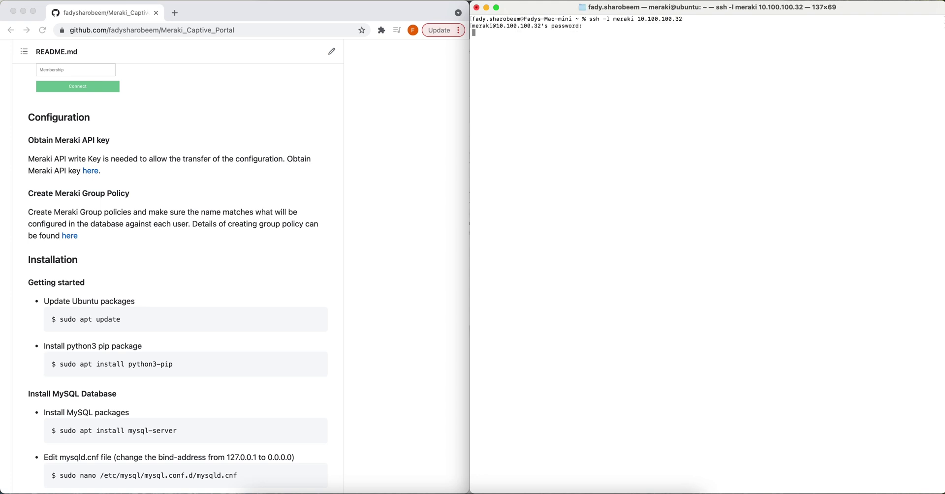
{"action": "key", "text": "Return"}
{"action": "type", "text": "ls"}
{"action": "key", "text": "Return"}
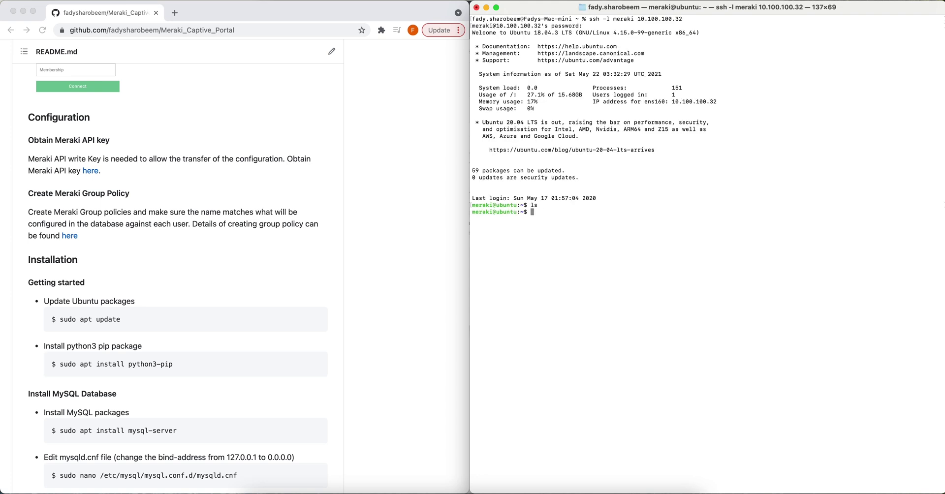
Refresh the package lists with sudo apt update.
{"action": "type", "text": "sudo apt update"}
{"action": "key", "text": "Return"}
{"action": "key", "text": "Return"}
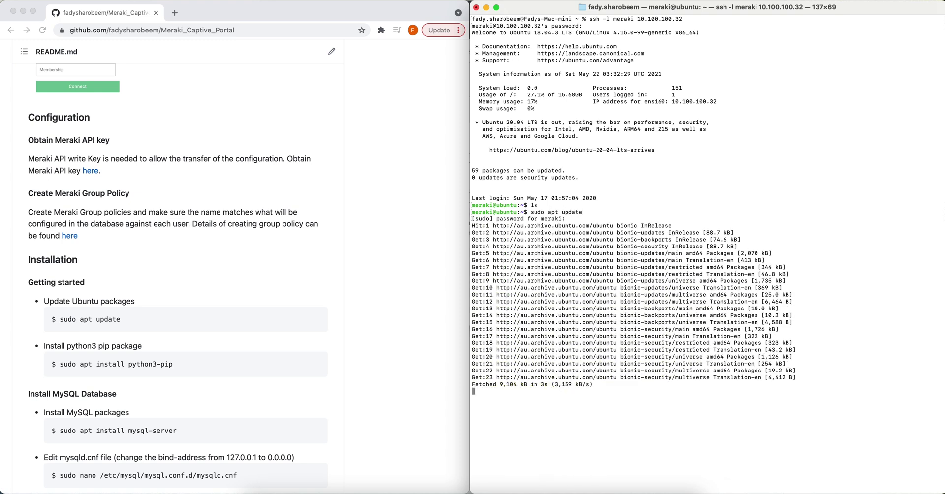
{"action": "type", "text": "sudo apt"}
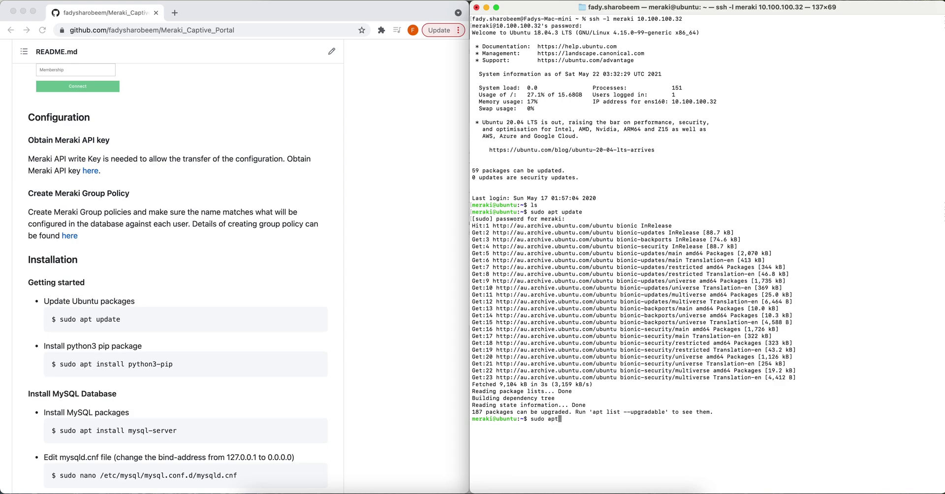
{"action": "type", "text": " install python3-pip"}
Install python3-pip and mysql-server with sudo apt install, answering Y to each.
{"action": "key", "text": "Return"}
{"action": "type", "text": "Y"}
{"action": "key", "text": "Return"}
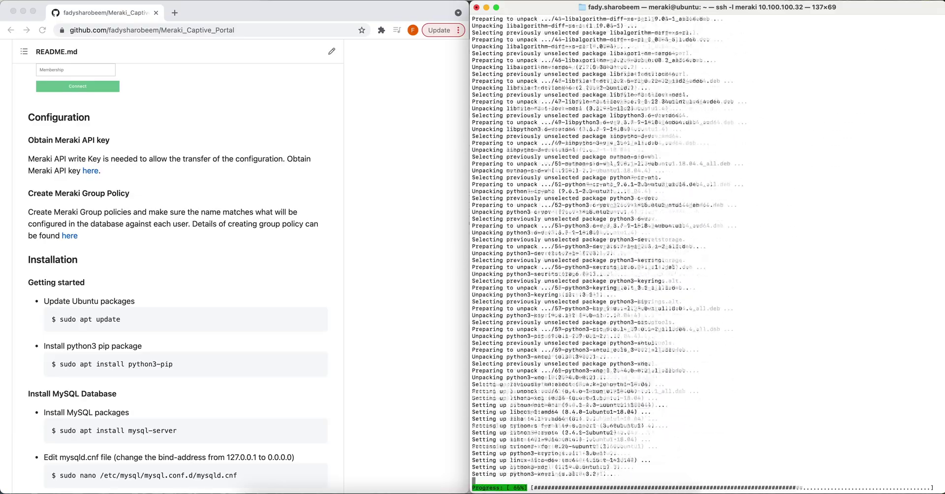
{"action": "type", "text": "sudo apt install "}
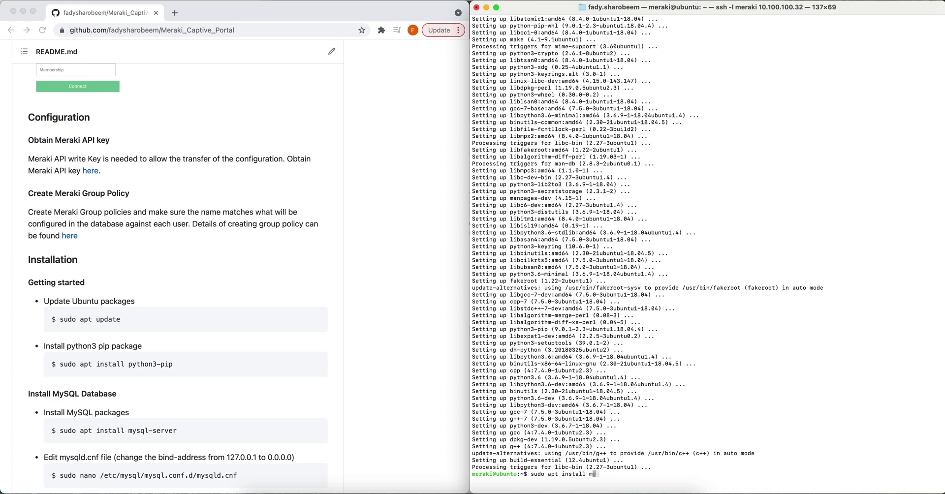
{"action": "type", "text": "mysql-server"}
{"action": "key", "text": "Return"}
{"action": "type", "text": "Y"}
{"action": "key", "text": "Return"}
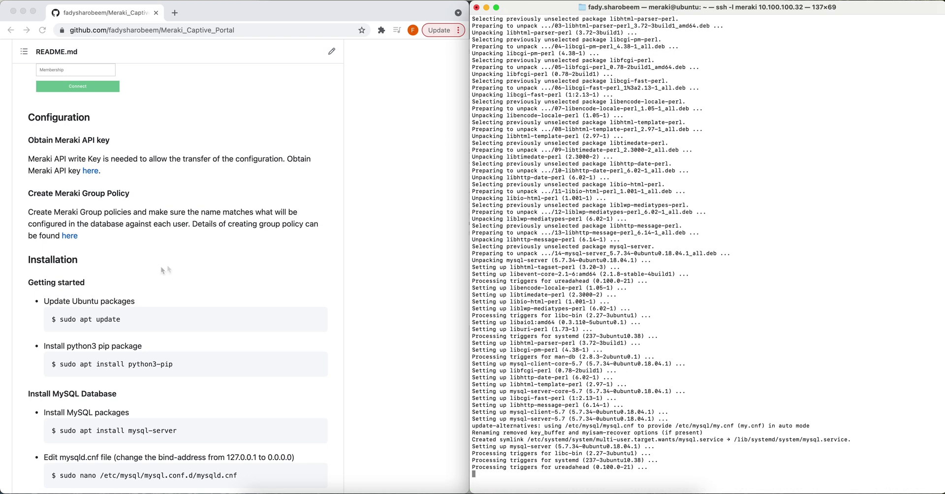
Copy the README's mysqld.cnf edit command into the terminal.
{"action": "left_click", "coordinate": [243, 478]}
{"action": "left_click_drag", "start_coordinate": [242, 477], "coordinate": [58, 474]}
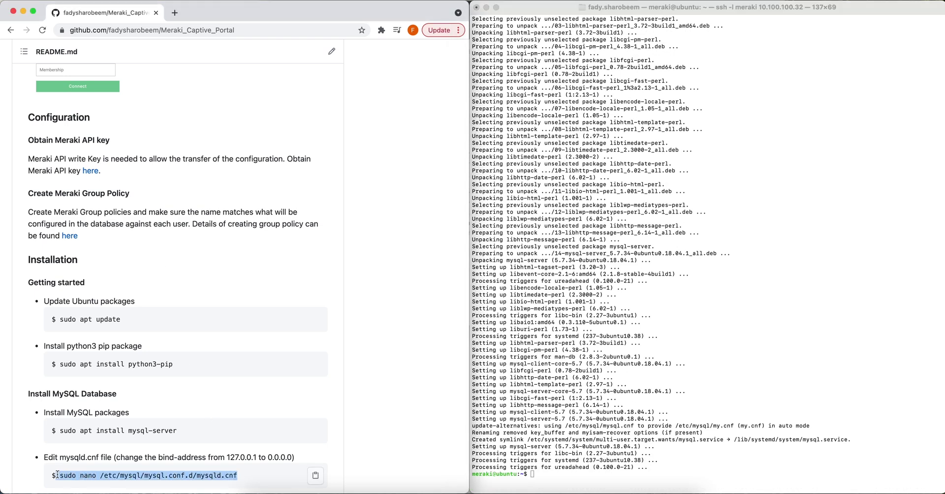
{"action": "left_click", "coordinate": [536, 419]}
{"action": "key", "text": "super+v"}
Edit mysqld.cnf in nano so bind-address reads 0.0.0.0 instead of 127.0.0.1, and save.
{"action": "key", "text": "Return"}
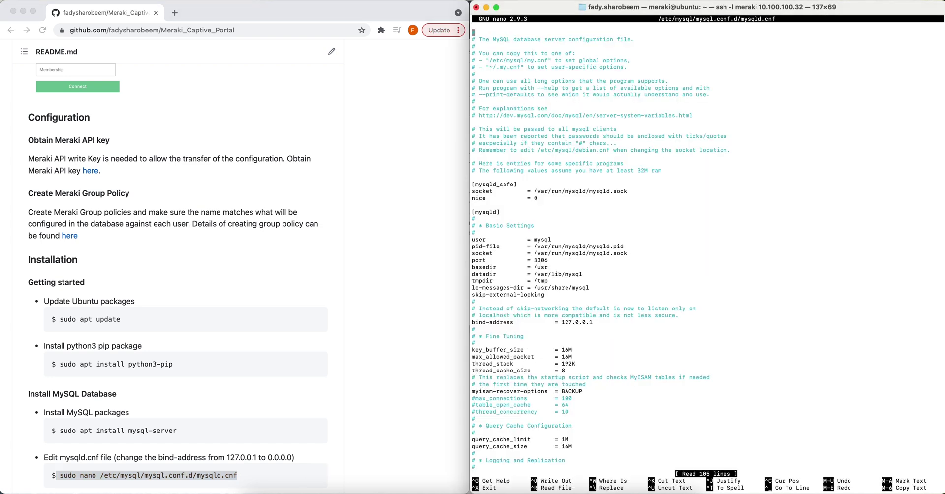
{"action": "key", "text": "Down"}
{"action": "key", "text": "Down"}
{"action": "key", "text": "Down"}
{"action": "key", "text": "Down"}
{"action": "key", "text": "Down"}
{"action": "key", "text": "Down"}
{"action": "key", "text": "Down"}
{"action": "key", "text": "Down"}
{"action": "key", "text": "Down"}
{"action": "key", "text": "Down"}
{"action": "key", "text": "Down"}
{"action": "key", "text": "Down"}
{"action": "key", "text": "Down"}
{"action": "key", "text": "Down"}
{"action": "key", "text": "Down"}
{"action": "key", "text": "Down"}
{"action": "key", "text": "Down"}
{"action": "key", "text": "Down"}
{"action": "key", "text": "Down"}
{"action": "key", "text": "Down"}
{"action": "key", "text": "Down"}
{"action": "key", "text": "Down"}
{"action": "key", "text": "Down"}
{"action": "key", "text": "Down"}
{"action": "key", "text": "Down"}
{"action": "key", "text": "Down"}
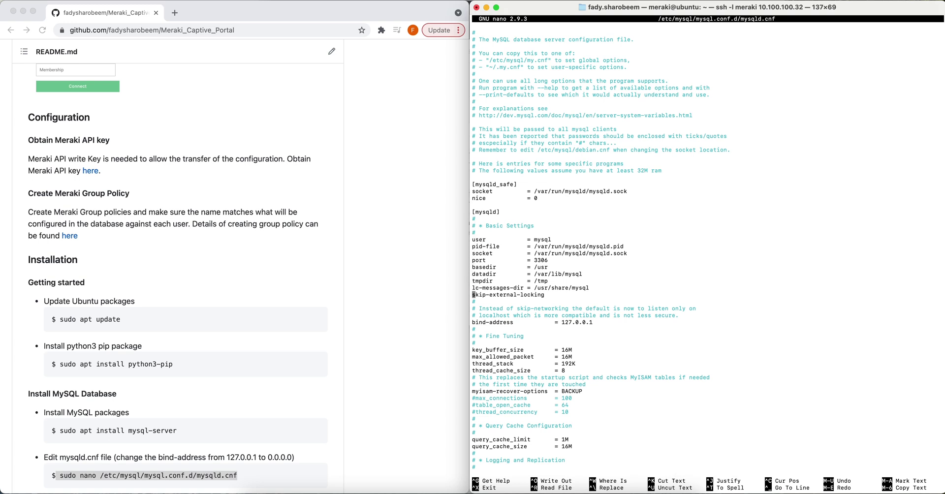
{"action": "key", "text": "End"}
{"action": "key", "text": "BackSpace"}
{"action": "key", "text": "Left"}
{"action": "key", "text": "Left"}
{"action": "key", "text": "Left"}
{"action": "key", "text": "Left"}
{"action": "key", "text": "BackSpace"}
{"action": "key", "text": "BackSpace"}
{"action": "key", "text": "BackSpace"}
{"action": "type", "text": "0"}
{"action": "key", "text": "ctrl+x"}
{"action": "key", "text": "y"}
{"action": "key", "text": "Return"}
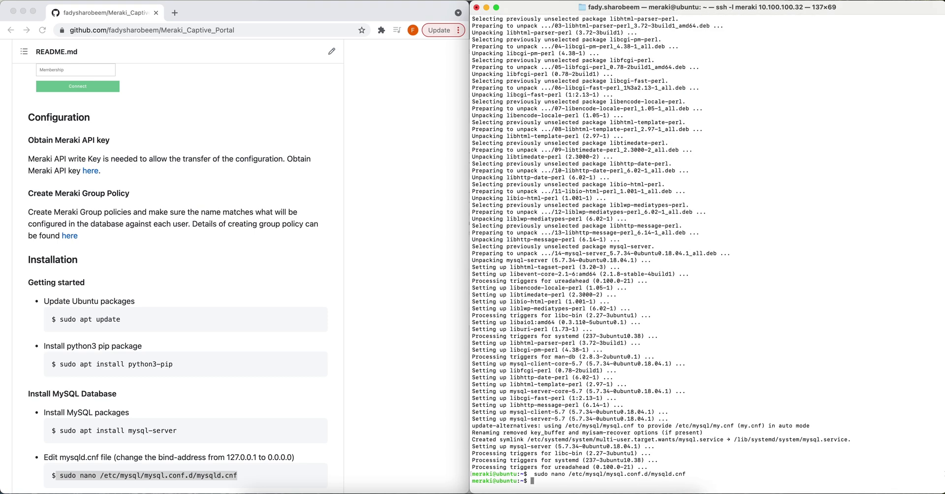
Restart the MySQL service using the command copied from the README.
{"action": "left_click", "coordinate": [244, 412]}
{"action": "scroll", "coordinate": [244, 413], "scroll_direction": "down", "scroll_amount": 5}
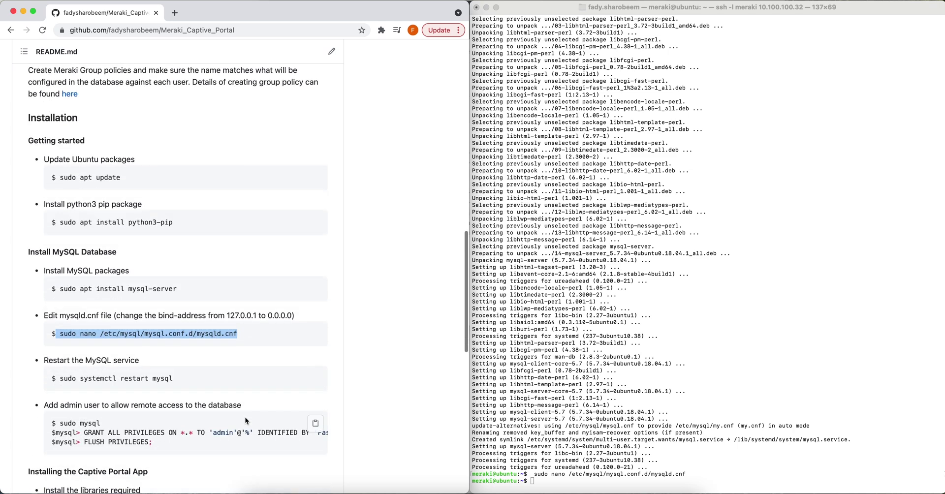
{"action": "scroll", "coordinate": [246, 418], "scroll_direction": "down", "scroll_amount": 2}
{"action": "left_click_drag", "start_coordinate": [174, 270], "coordinate": [59, 272]}
{"action": "key", "text": "super+c"}
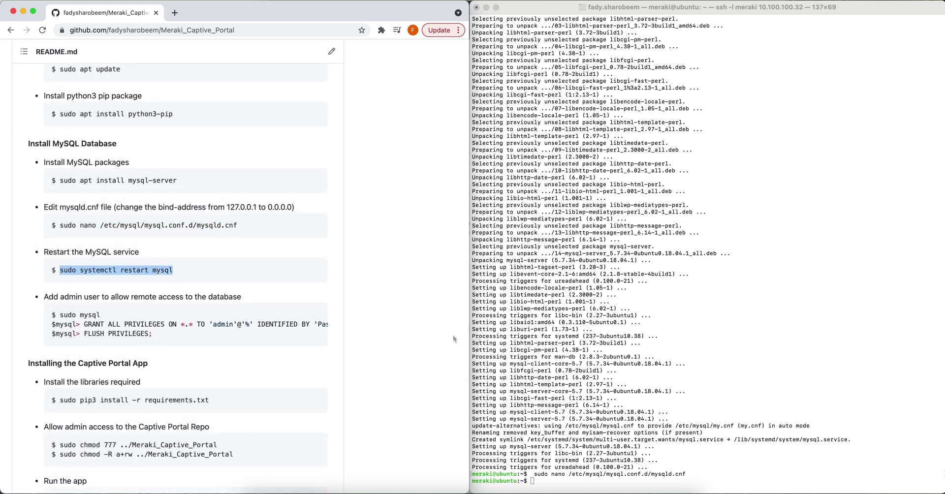
{"action": "left_click", "coordinate": [585, 344]}
{"action": "key", "text": "super+v"}
{"action": "key", "text": "Return"}
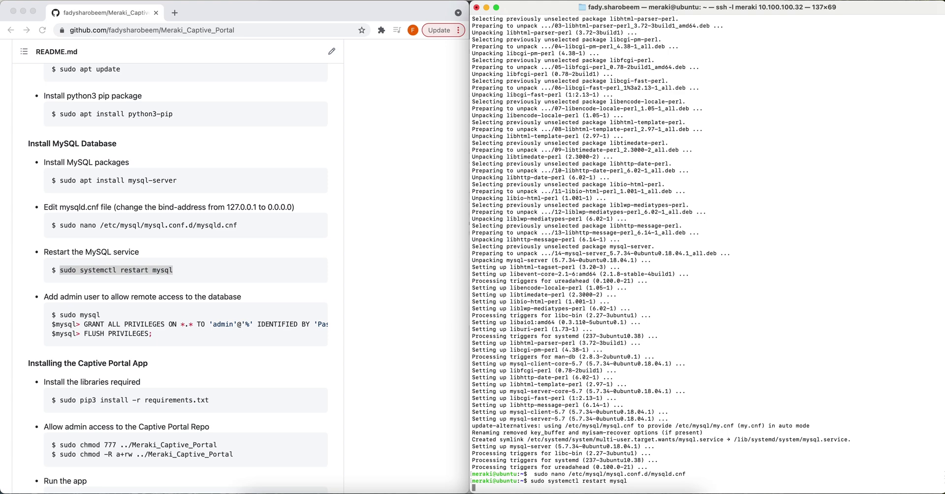
In sudo mysql, run the README's GRANT statement giving admin remote access WITH GRANT OPTION.
{"action": "left_click_drag", "start_coordinate": [84, 325], "coordinate": [320, 325]}
{"action": "key", "text": "super+c"}
{"action": "left_click", "coordinate": [639, 487]}
{"action": "key", "text": "super+v"}
{"action": "key", "text": "Return"}
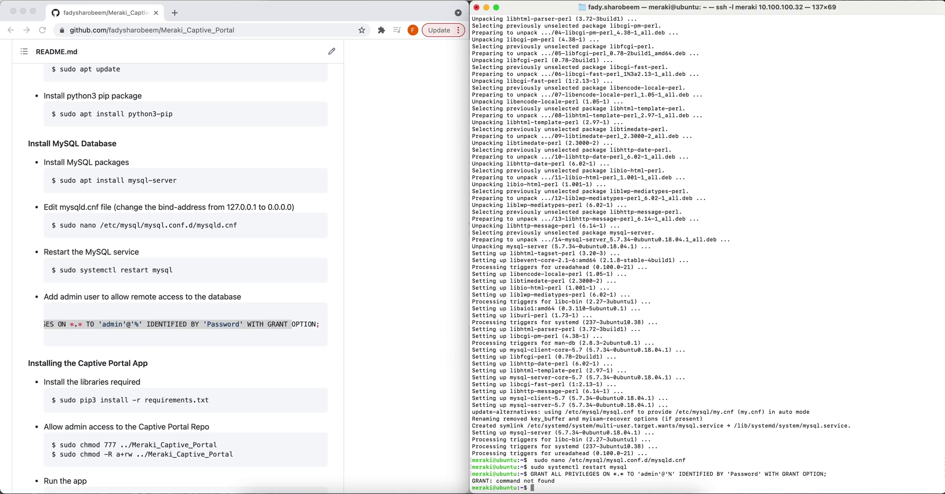
{"action": "type", "text": "sudo mysql"}
{"action": "key", "text": "Return"}
{"action": "key", "text": "super+v"}
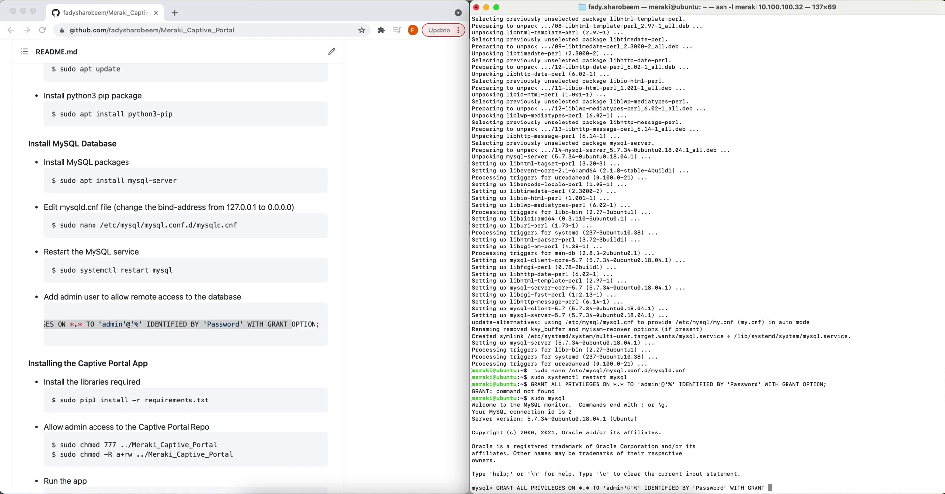
{"action": "type", "text": "OPTION;"}
{"action": "key", "text": "Return"}
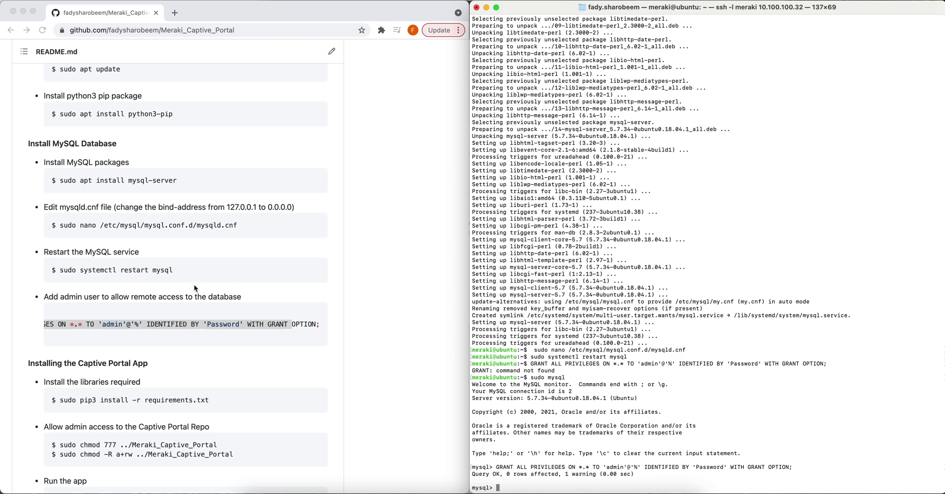
Run FLUSH PRIVILEGES, exit the MySQL monitor, and start typing git at the shell.
{"action": "scroll", "coordinate": [174, 328], "scroll_direction": "left", "scroll_amount": 5}
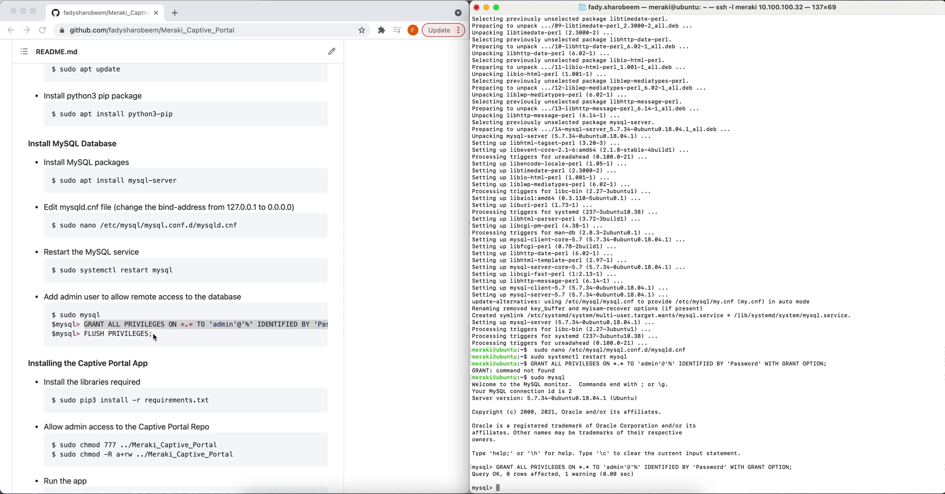
{"action": "left_click_drag", "start_coordinate": [154, 335], "coordinate": [86, 336]}
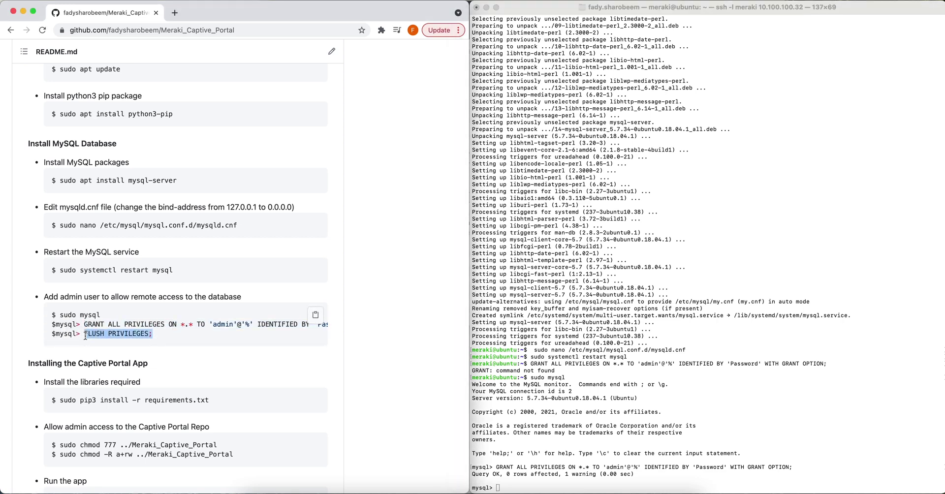
{"action": "key", "text": "super+c"}
{"action": "left_click", "coordinate": [551, 359]}
{"action": "key", "text": "super+v"}
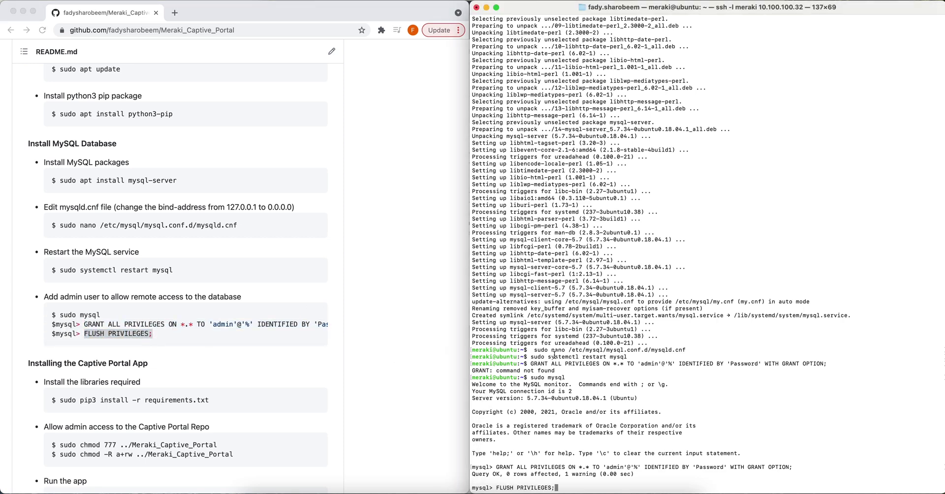
{"action": "key", "text": "Return"}
{"action": "type", "text": "exit"}
{"action": "key", "text": "Return"}
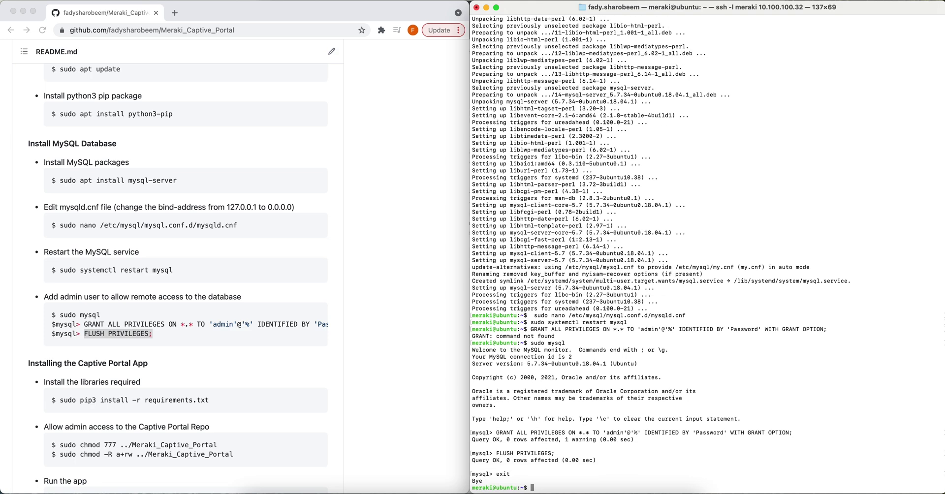
{"action": "type", "text": "git "}
{"action": "type", "text": "s"}
{"action": "key", "text": "BackSpace"}
Clone the Meraki_Captive_Portal repository using its HTTPS URL from GitHub.
{"action": "type", "text": "clone"}
{"action": "scroll", "coordinate": [267, 183], "scroll_direction": "up", "scroll_amount": 15}
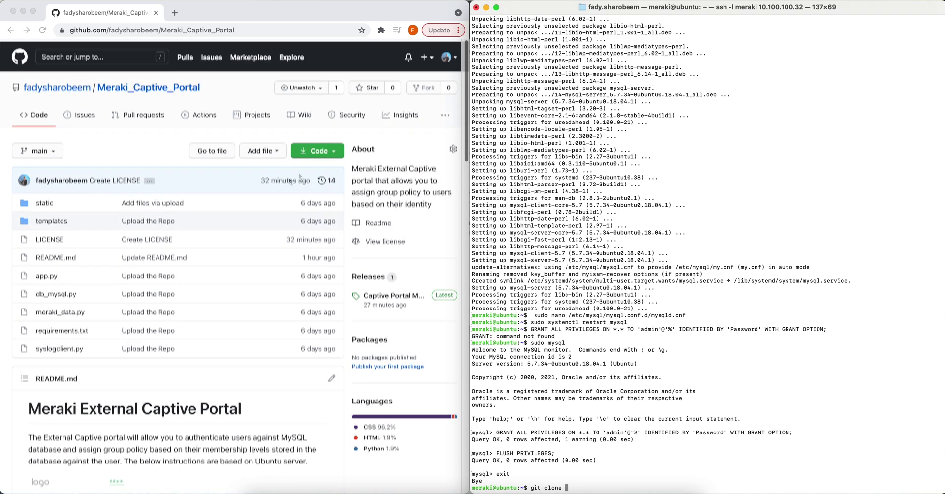
{"action": "left_click", "coordinate": [323, 153]}
{"action": "left_click", "coordinate": [324, 152]}
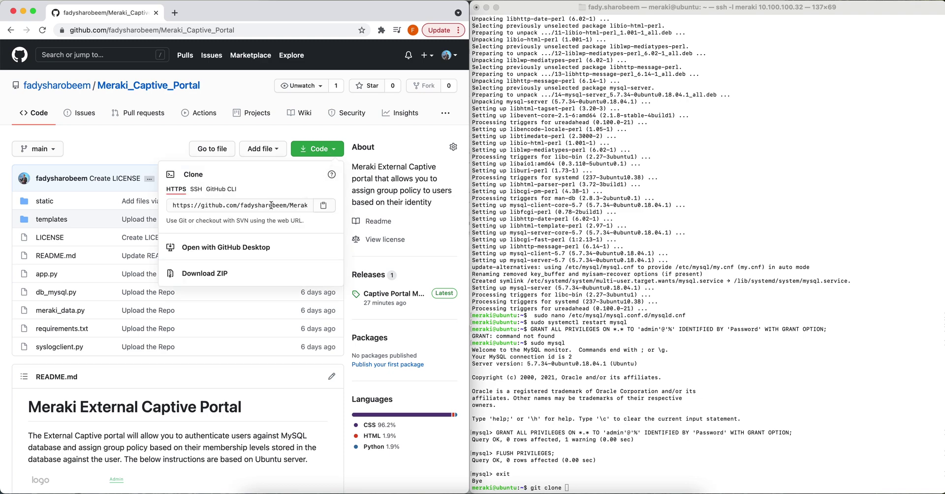
{"action": "left_click", "coordinate": [324, 209]}
{"action": "key", "text": "super+Tab"}
{"action": "key", "text": "super+v"}
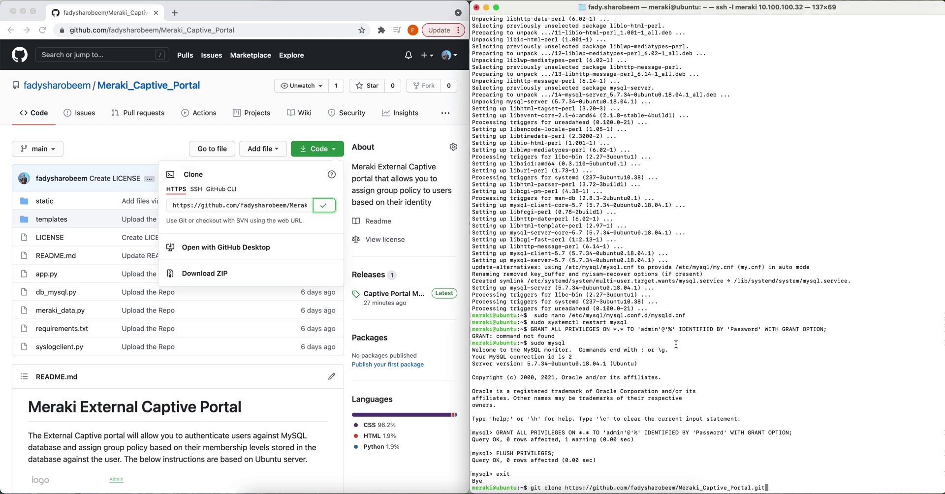
{"action": "key", "text": "Return"}
List the home folder and change into Meraki_Captive_Portal.
{"action": "scroll", "coordinate": [299, 340], "scroll_direction": "down", "scroll_amount": 15}
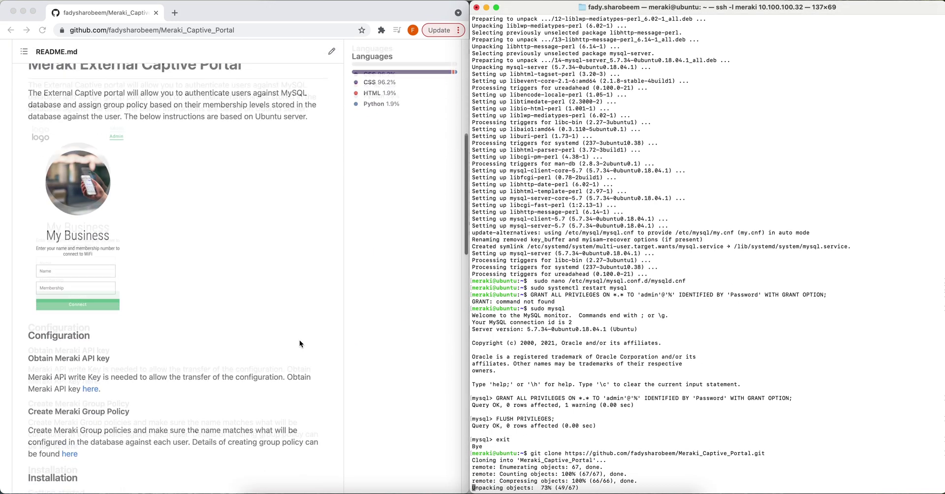
{"action": "scroll", "coordinate": [299, 340], "scroll_direction": "down", "scroll_amount": 4}
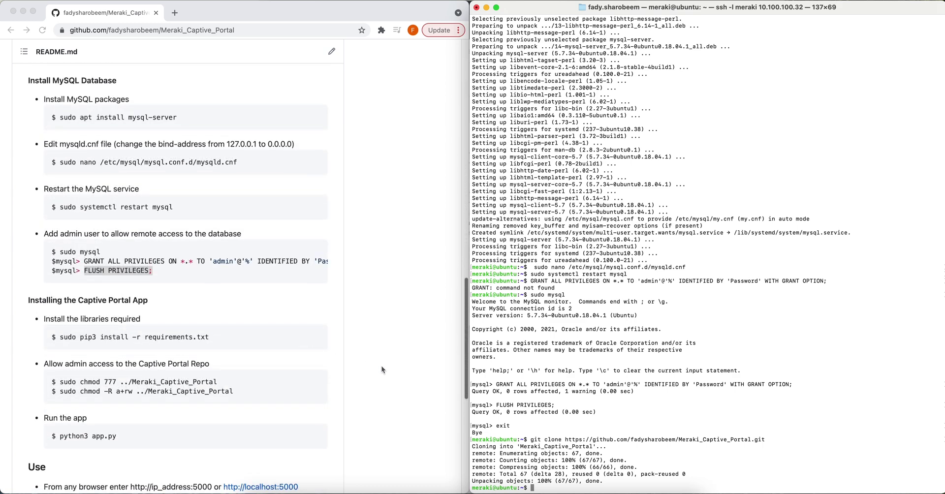
{"action": "type", "text": "ls"}
{"action": "key", "text": "Return"}
{"action": "type", "text": "cd M"}
{"action": "key", "text": "Tab"}
{"action": "key", "text": "Return"}
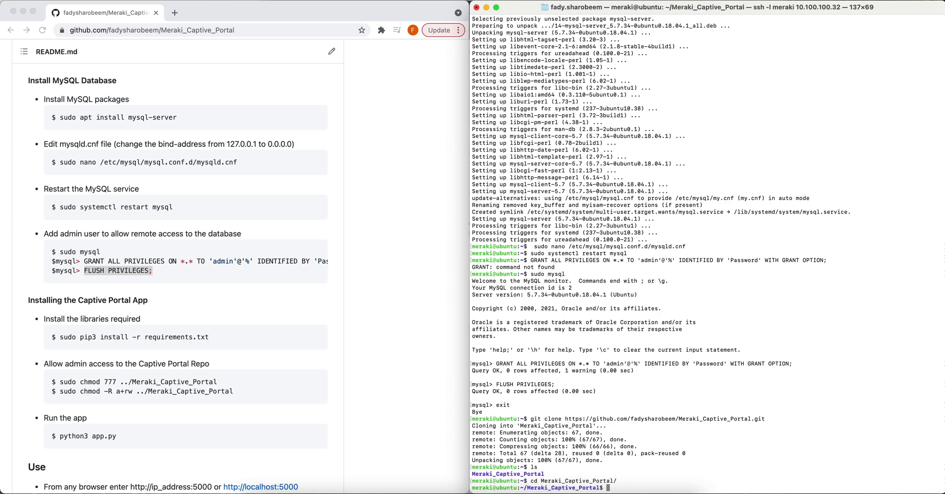
{"action": "left_click", "coordinate": [226, 342]}
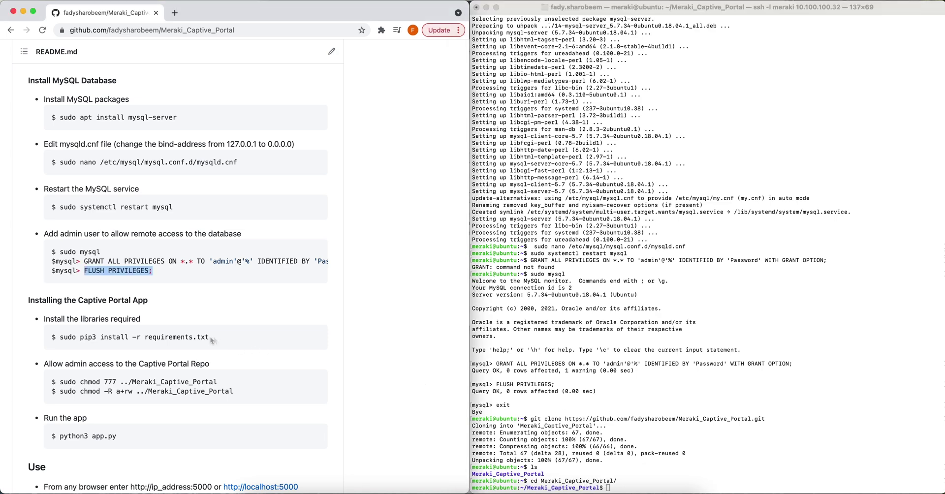
{"action": "left_click_drag", "start_coordinate": [208, 337], "coordinate": [60, 337]}
Install the portal's dependencies with sudo pip3 install -r requirements.txt.
{"action": "left_click", "coordinate": [553, 380]}
{"action": "key", "text": "super+v"}
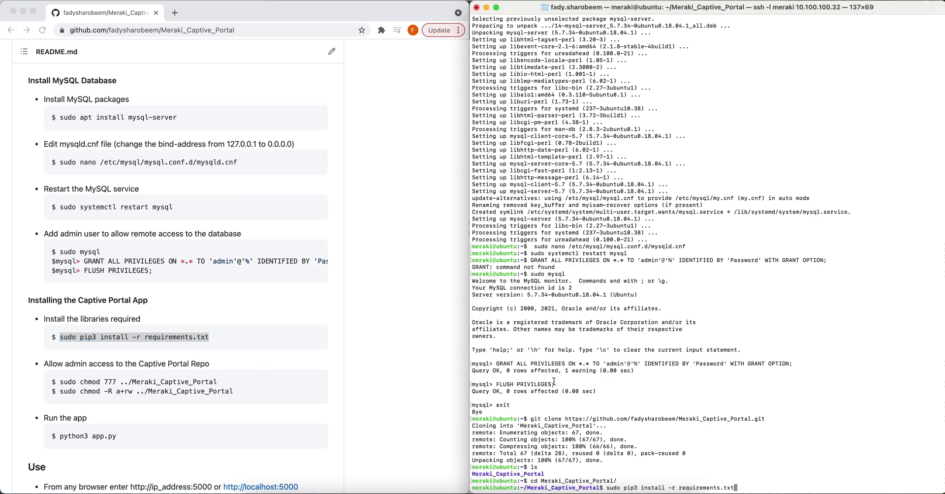
{"action": "key", "text": "Return"}
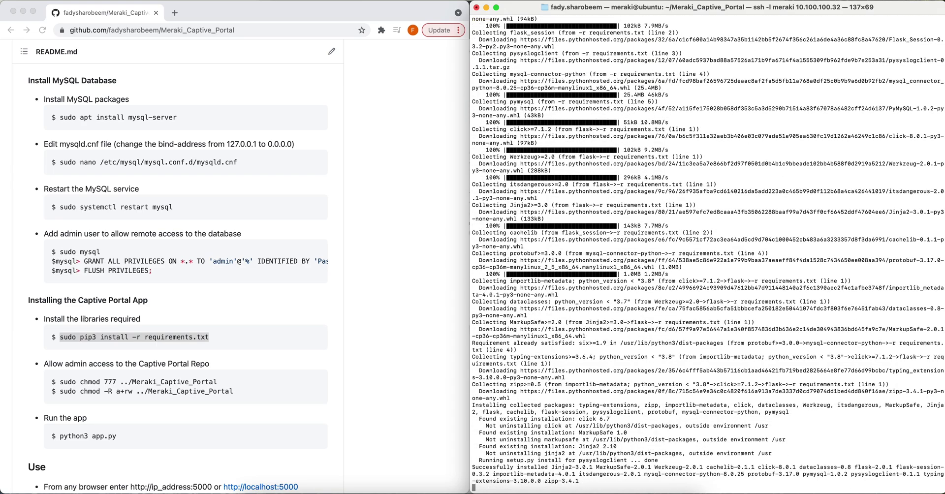
Run the README's chmod 777 command on the portal folder.
{"action": "left_click", "coordinate": [223, 389]}
{"action": "left_click_drag", "start_coordinate": [217, 382], "coordinate": [65, 380]}
{"action": "key", "text": "super+c"}
{"action": "key", "text": "super+Tab"}
{"action": "key", "text": "super+v"}
{"action": "key", "text": "Return"}
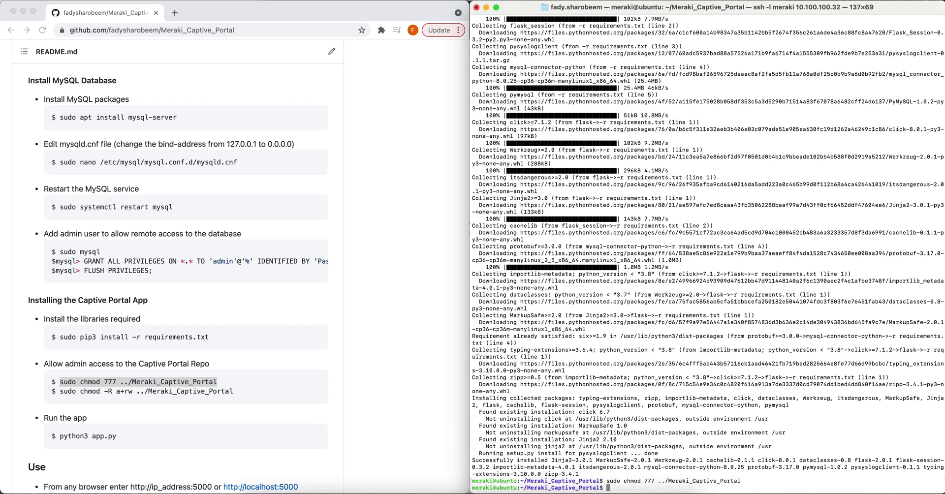
Run the recursive chmod command, then start the Flask app with python3 app.py.
{"action": "left_click_drag", "start_coordinate": [233, 391], "coordinate": [59, 391]}
{"action": "key", "text": "super+c"}
{"action": "key", "text": "super+Tab"}
{"action": "key", "text": "super+v"}
{"action": "key", "text": "Return"}
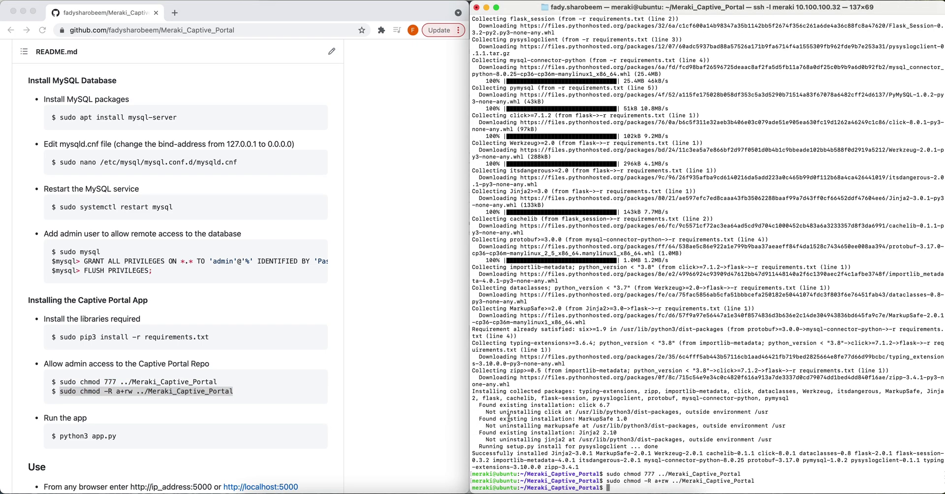
{"action": "type", "text": "python3 app.py"}
{"action": "key", "text": "Return"}
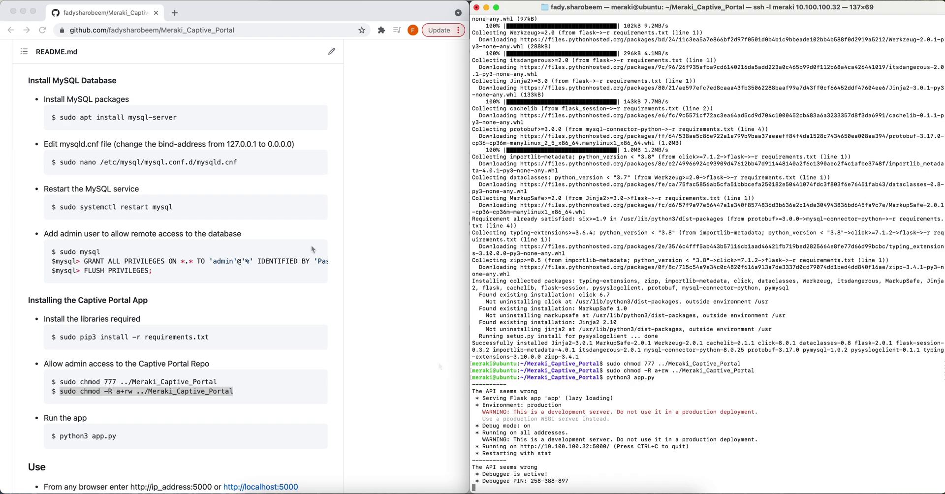
{"action": "left_click", "coordinate": [176, 14]}
{"action": "type", "text": "h"}
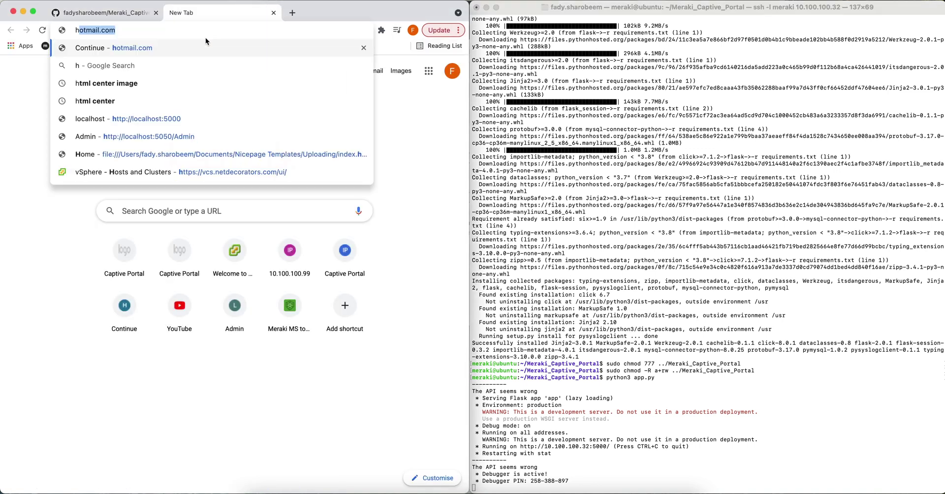
{"action": "type", "text": "ttp://10."}
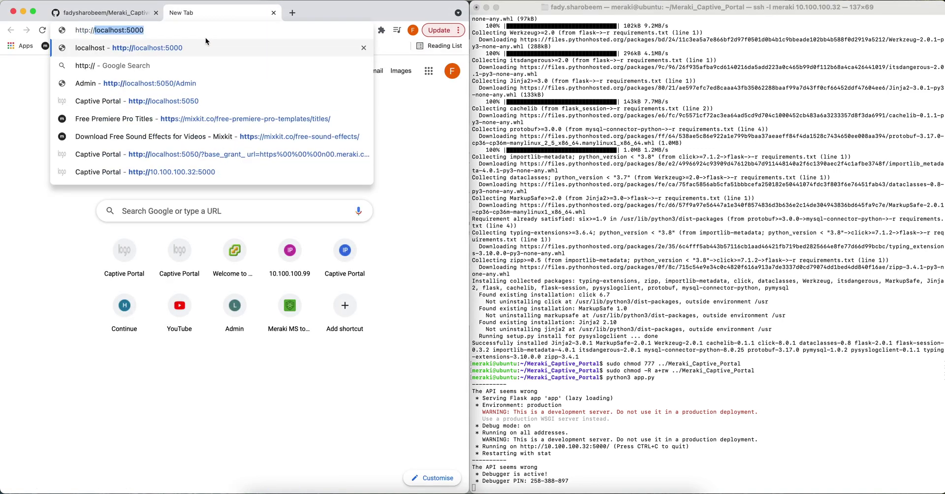
{"action": "type", "text": "100.100.32"}
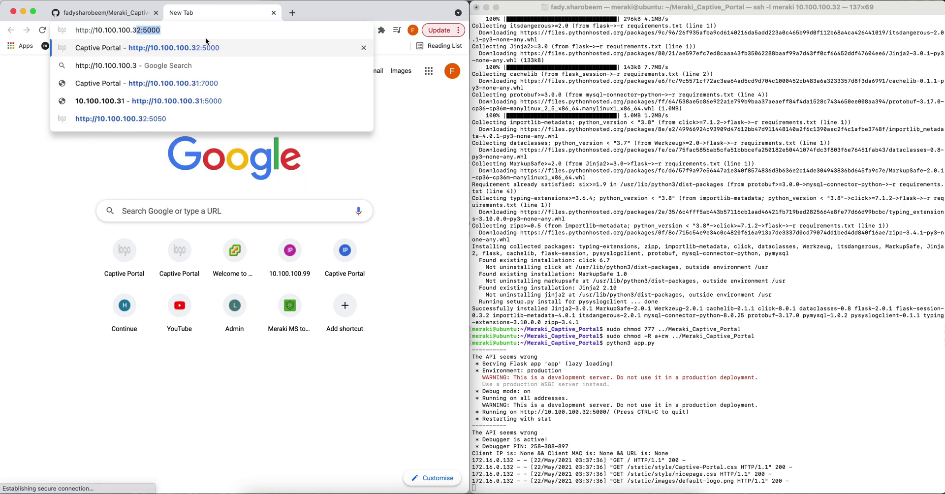
{"action": "type", "text": ":"}
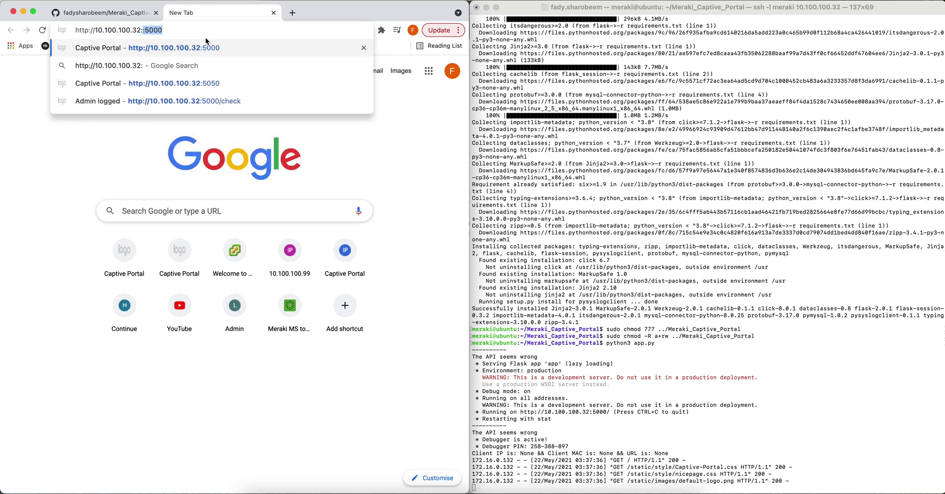
{"action": "type", "text": "5000"}
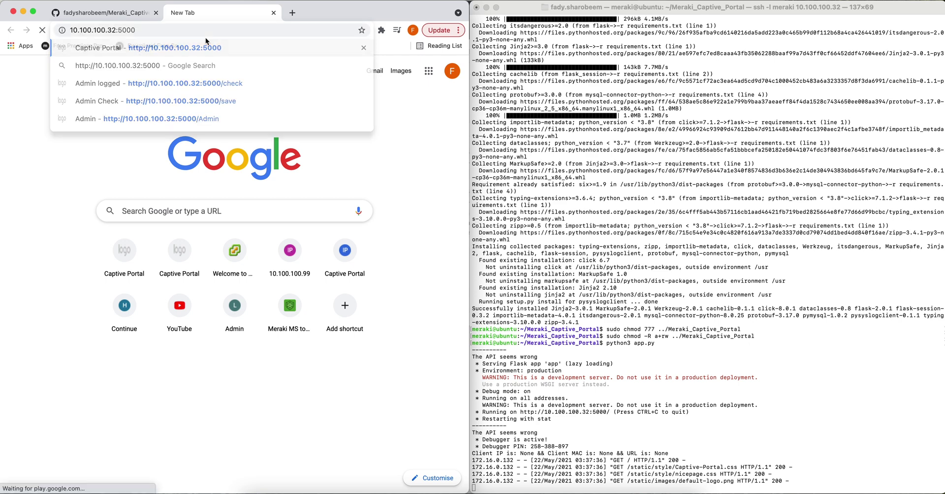
{"action": "key", "text": "Return"}
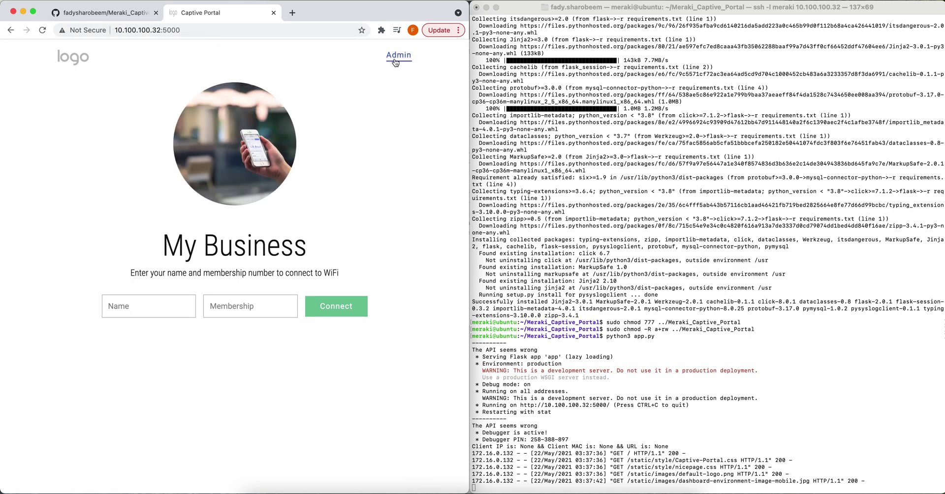
Log in to the portal's Admin page with username admin and the admin password.
{"action": "left_click", "coordinate": [397, 55]}
{"action": "left_click", "coordinate": [176, 200]}
{"action": "type", "text": "admin"}
{"action": "key", "text": "Tab"}
{"action": "type", "text": "admin"}
{"action": "key", "text": "Return"}
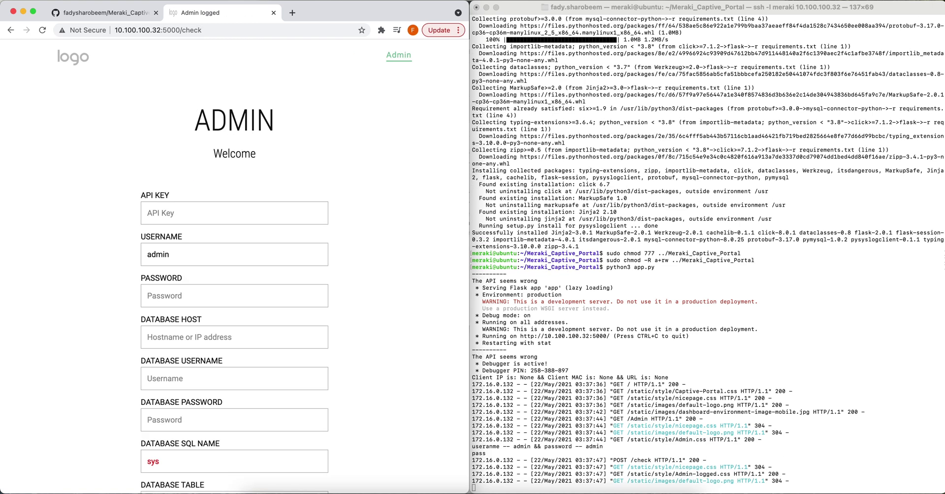
{"action": "scroll", "coordinate": [182, 231], "scroll_direction": "down", "scroll_amount": 4}
{"action": "left_click", "coordinate": [189, 247]}
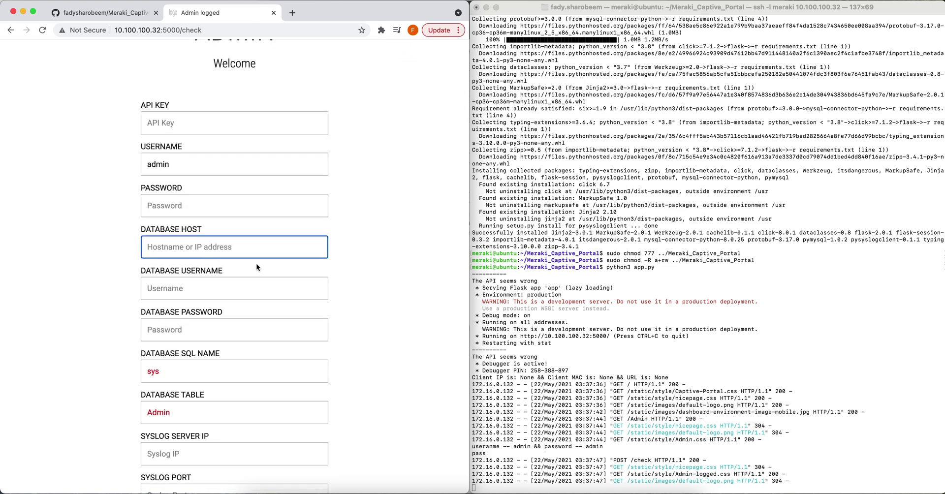
{"action": "key", "text": "super+space"}
Launch MySQL Workbench and add a Server_captive connection to 10.100.100.32 as user admin.
{"action": "type", "text": "mysql"}
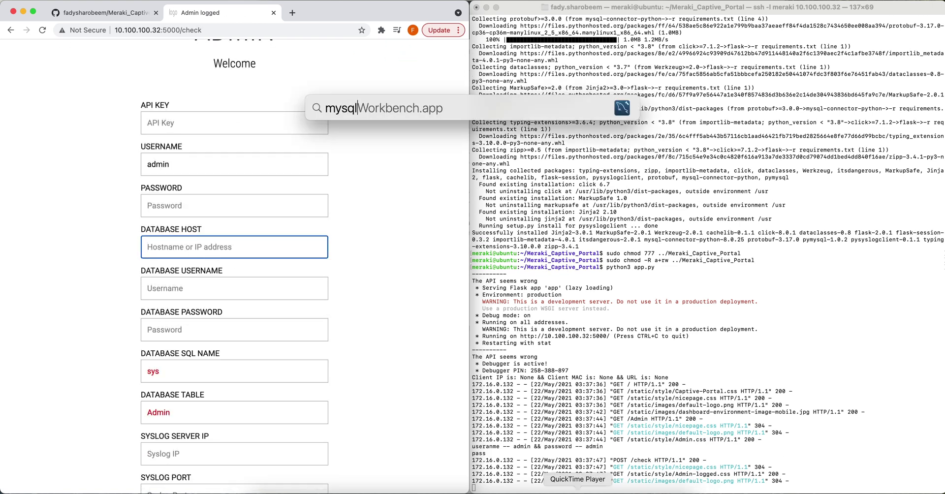
{"action": "key", "text": "Return"}
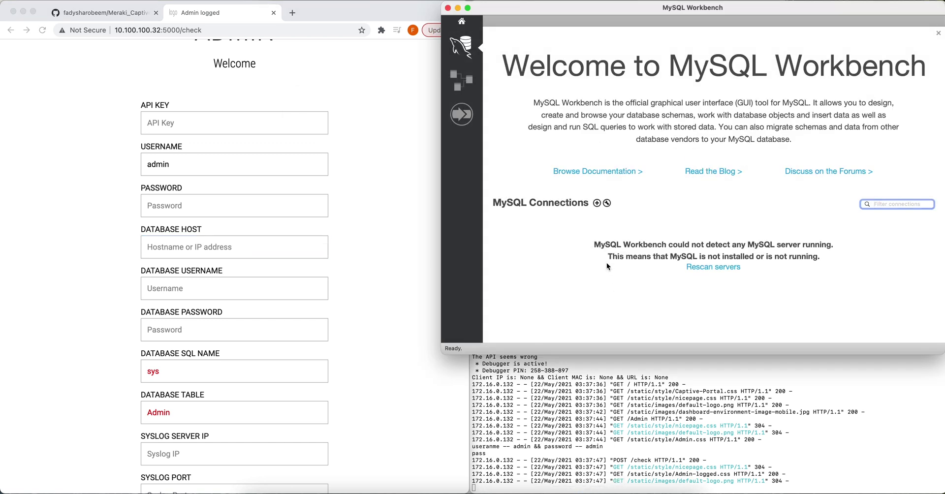
{"action": "left_click", "coordinate": [597, 204]}
{"action": "triple_click", "coordinate": [387, 143]}
{"action": "type", "text": "10.100.100.32"}
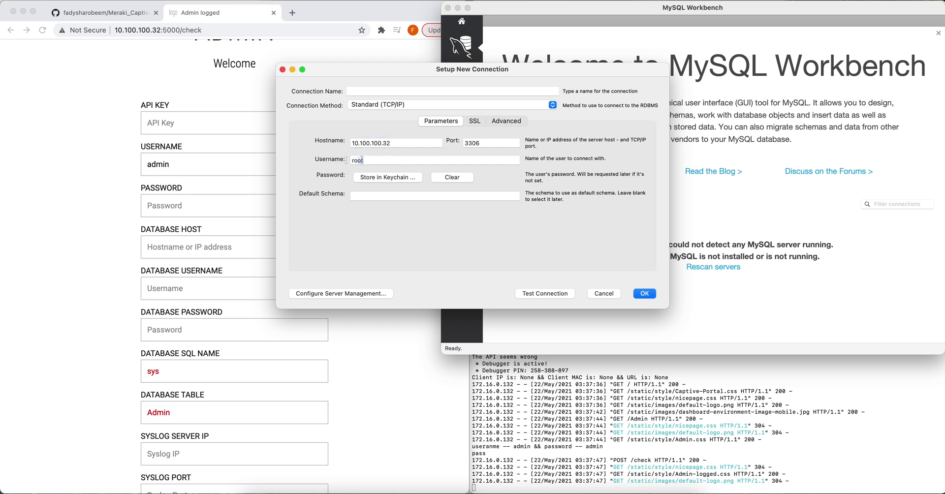
{"action": "left_click_drag", "start_coordinate": [362, 160], "coordinate": [330, 161]}
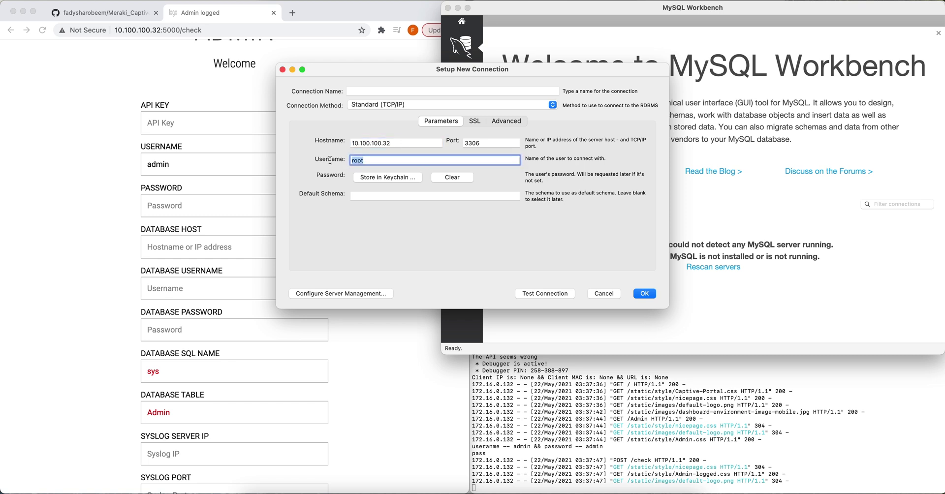
{"action": "type", "text": "admin"}
{"action": "left_click", "coordinate": [525, 222]}
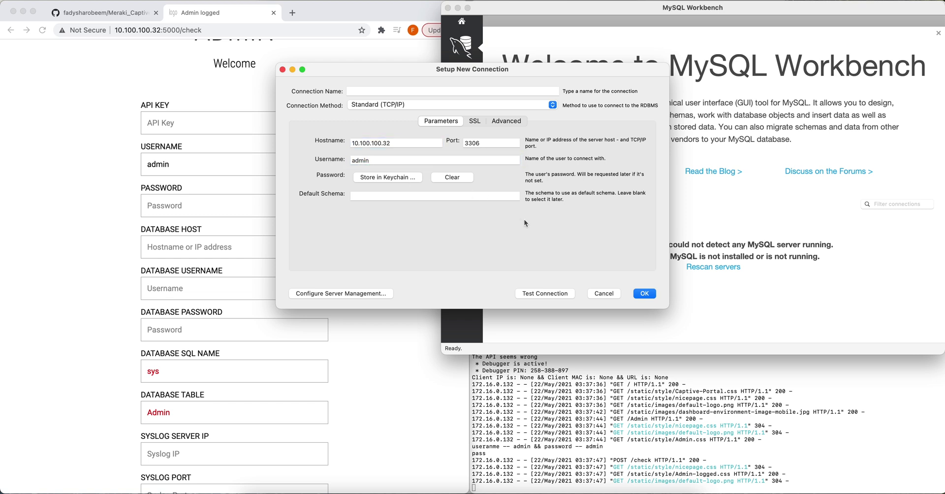
{"action": "left_click", "coordinate": [380, 90]}
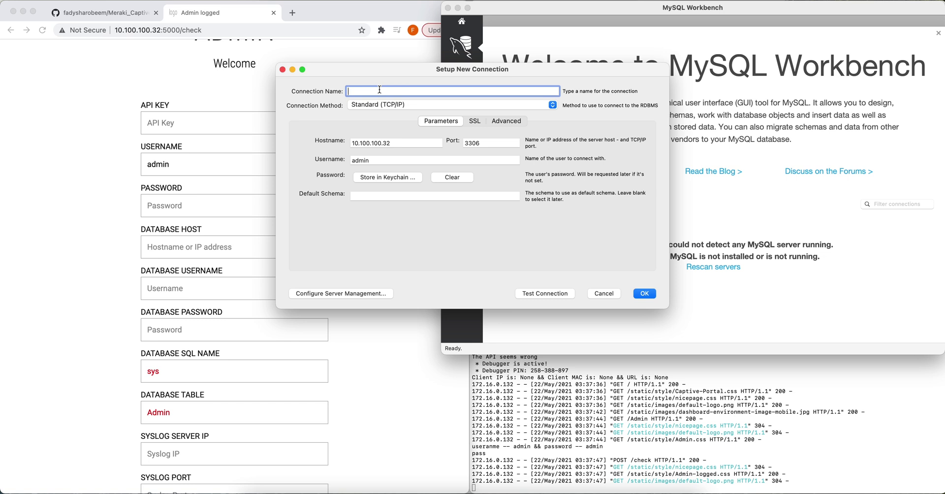
{"action": "type", "text": "S"}
{"action": "left_click", "coordinate": [639, 294]}
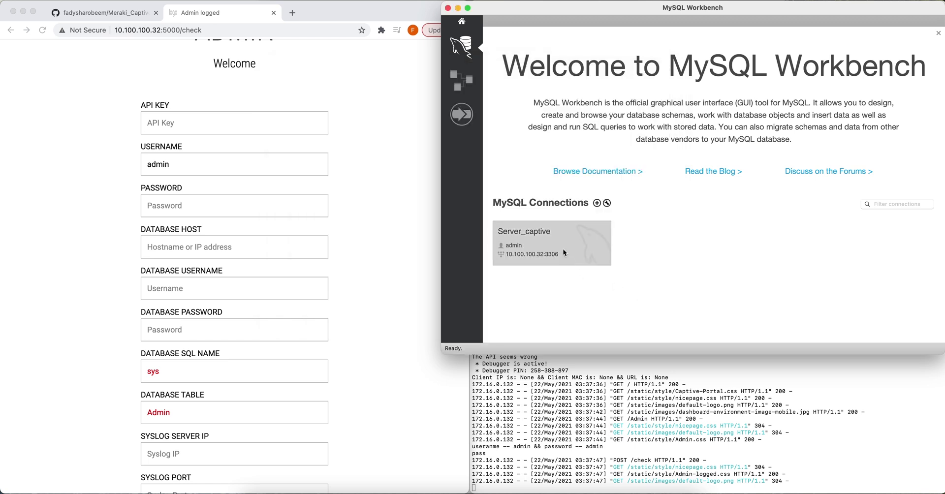
Connect to Server_captive with its password and expand the sys schema's Tables.
{"action": "left_click", "coordinate": [563, 249]}
{"action": "type", "text": "adm"}
{"action": "key", "text": "Return"}
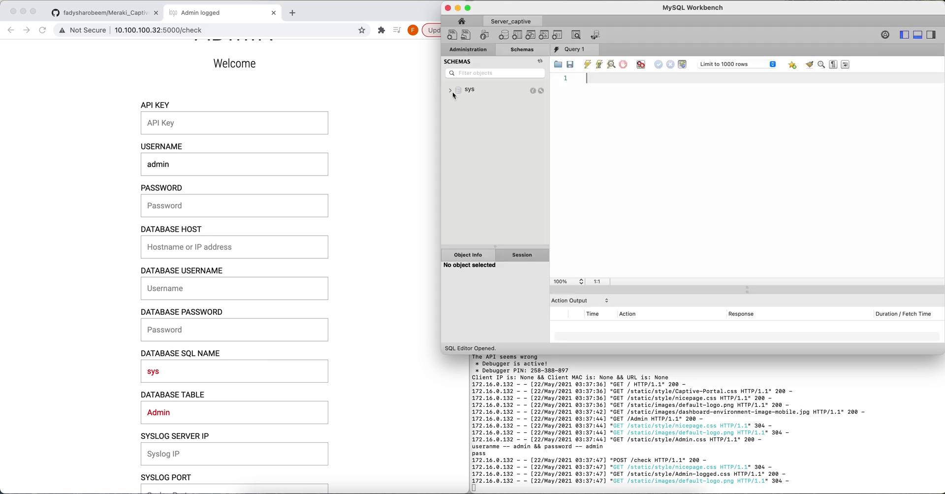
{"action": "left_click", "coordinate": [451, 90]}
{"action": "left_click", "coordinate": [456, 102]}
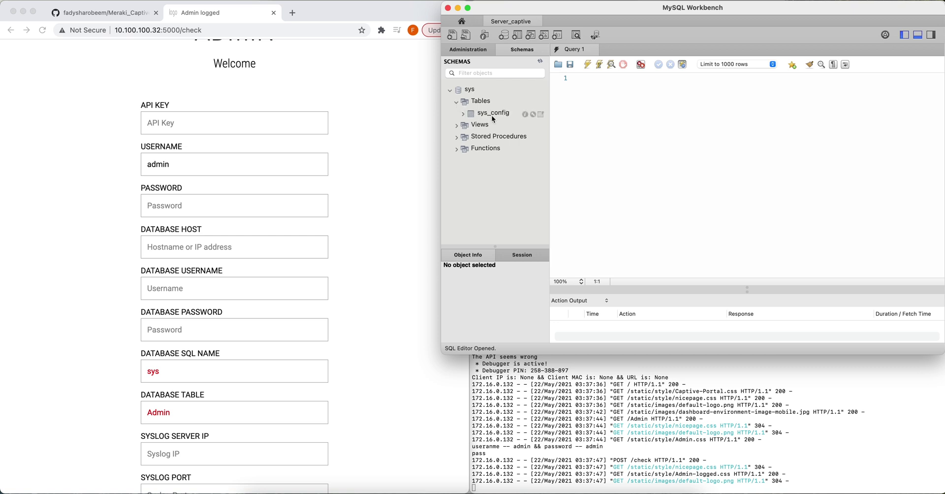
{"action": "left_click", "coordinate": [233, 255]}
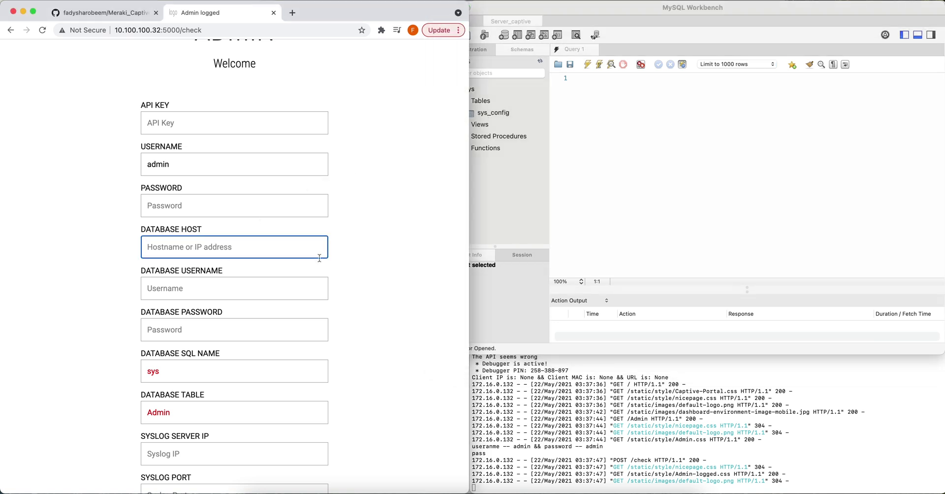
Save database host 10.100.100.32 with username admin and its password.
{"action": "type", "text": "10.100.100.32"}
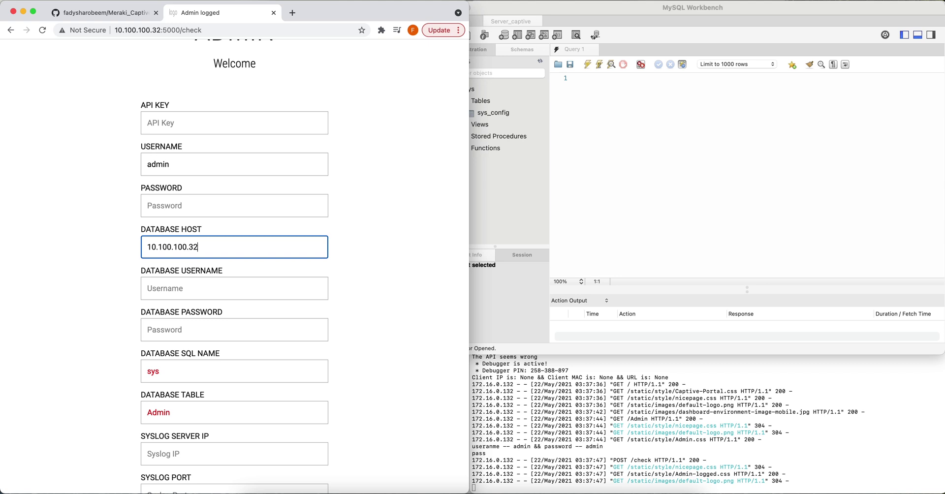
{"action": "key", "text": "Tab"}
{"action": "type", "text": "admin"}
{"action": "key", "text": "Tab"}
{"action": "type", "text": "a"}
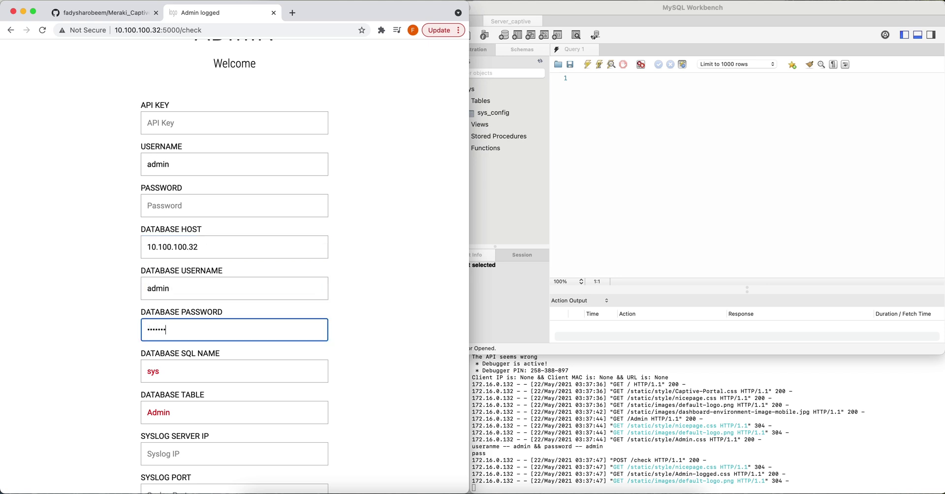
{"action": "scroll", "coordinate": [222, 430], "scroll_direction": "down", "scroll_amount": 1}
{"action": "left_click", "coordinate": [236, 457]}
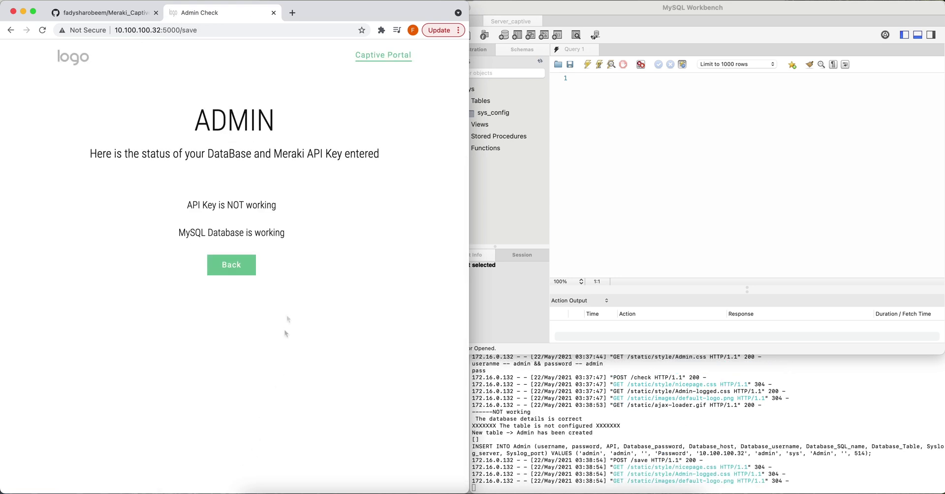
Confirm MySQL Database is reported working and return to the My Business login page.
{"action": "left_click_drag", "start_coordinate": [284, 232], "coordinate": [164, 236]}
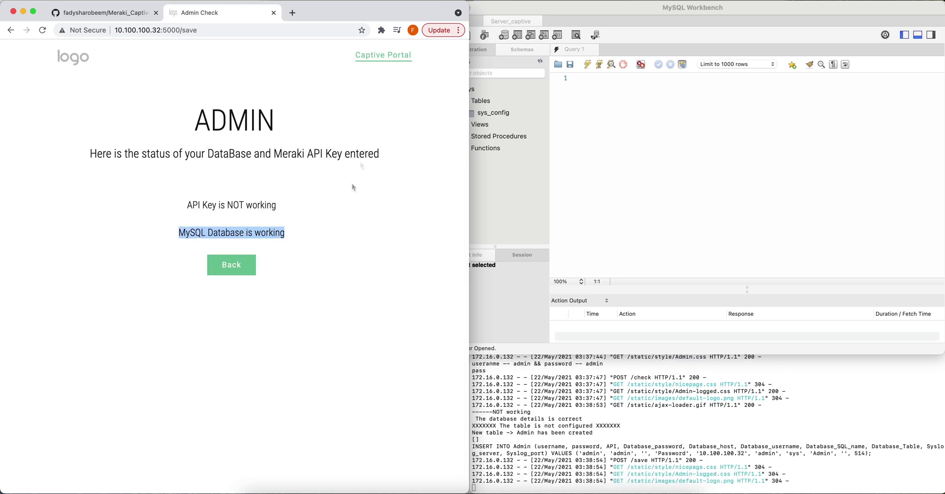
{"action": "left_click", "coordinate": [381, 58]}
{"action": "left_click", "coordinate": [653, 154]}
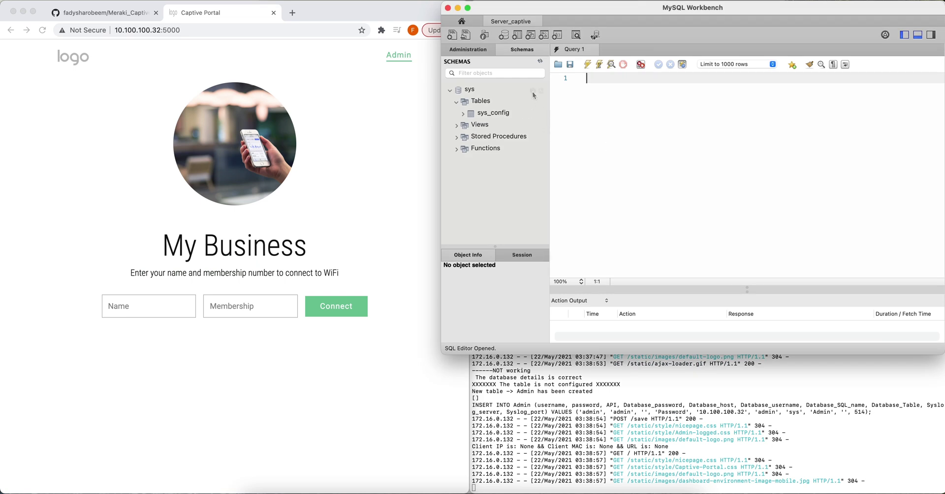
Refresh the sys schema and list the Admin table's single row of portal settings.
{"action": "left_click", "coordinate": [540, 62]}
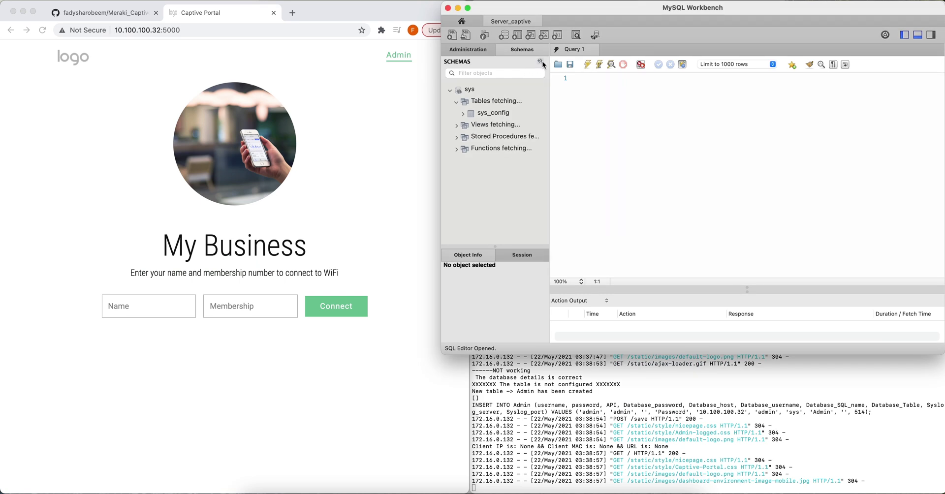
{"action": "left_click", "coordinate": [495, 113]}
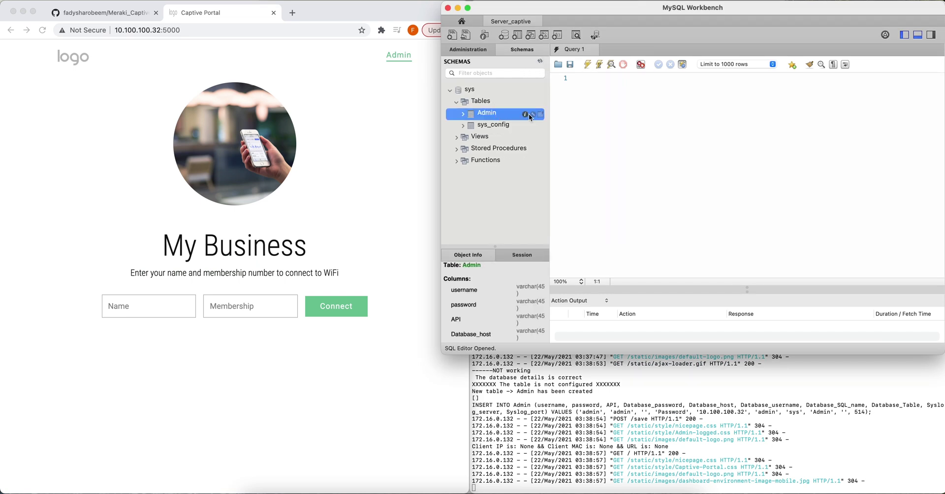
{"action": "left_click", "coordinate": [541, 114]}
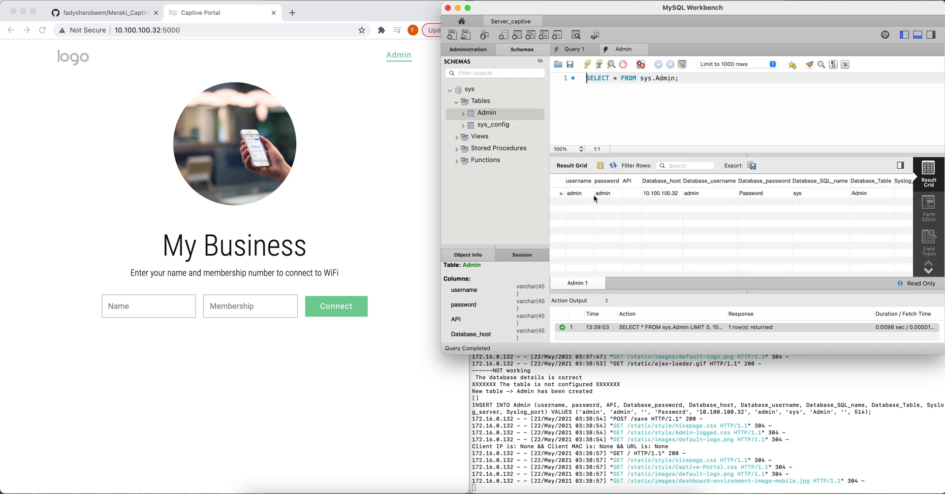
{"action": "scroll", "coordinate": [805, 192], "scroll_direction": "right", "scroll_amount": 3}
{"action": "scroll", "coordinate": [797, 194], "scroll_direction": "left", "scroll_amount": 3}
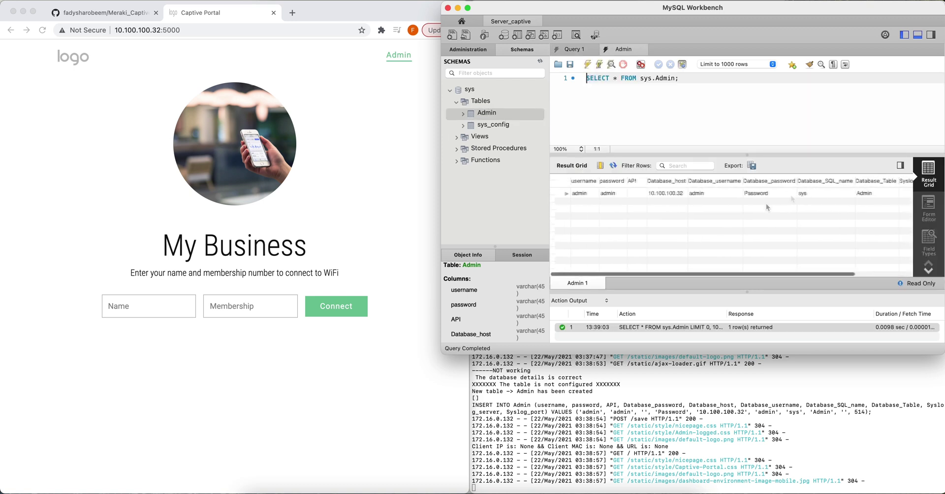
{"action": "left_click", "coordinate": [205, 313]}
Attempt a portal login as u1 with membership 1111, reaching the wrong-details page.
{"action": "left_click", "coordinate": [157, 311]}
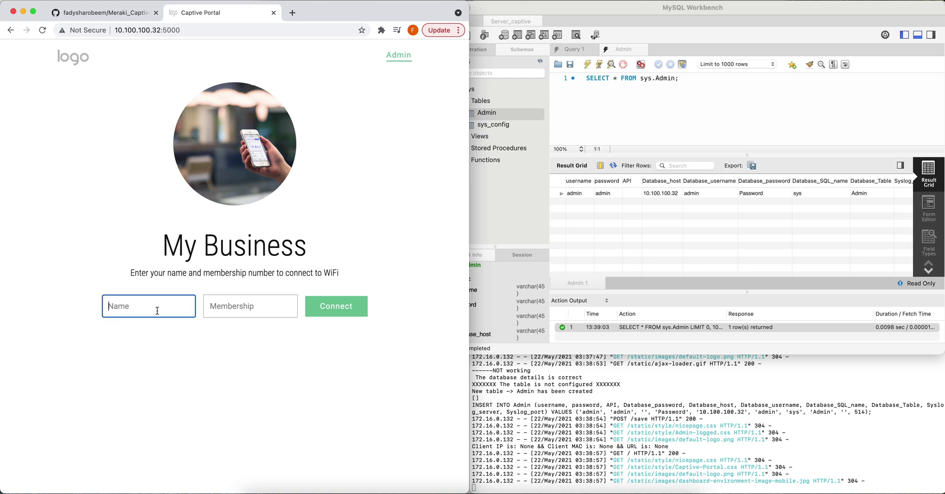
{"action": "type", "text": "u1"}
{"action": "key", "text": "Tab"}
{"action": "type", "text": "1111"}
{"action": "key", "text": "Return"}
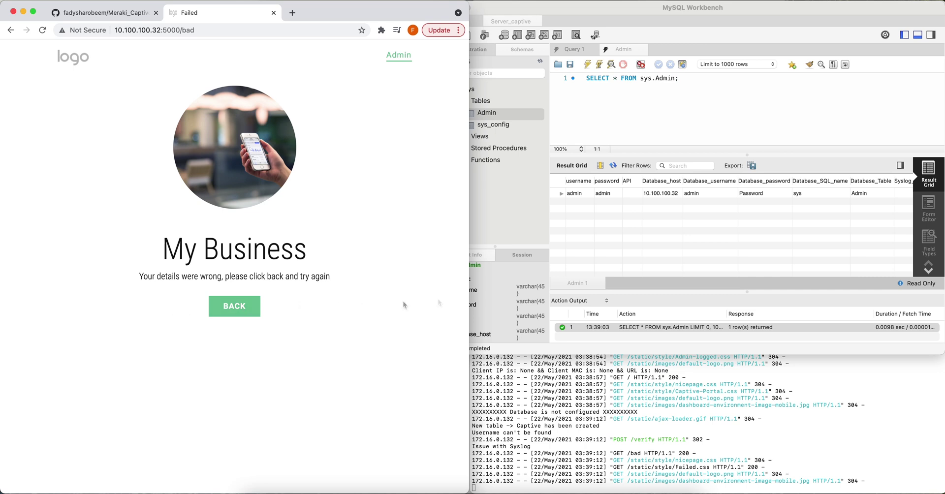
Refresh Workbench schemas and show the newly created, empty Captive table.
{"action": "left_click", "coordinate": [536, 210]}
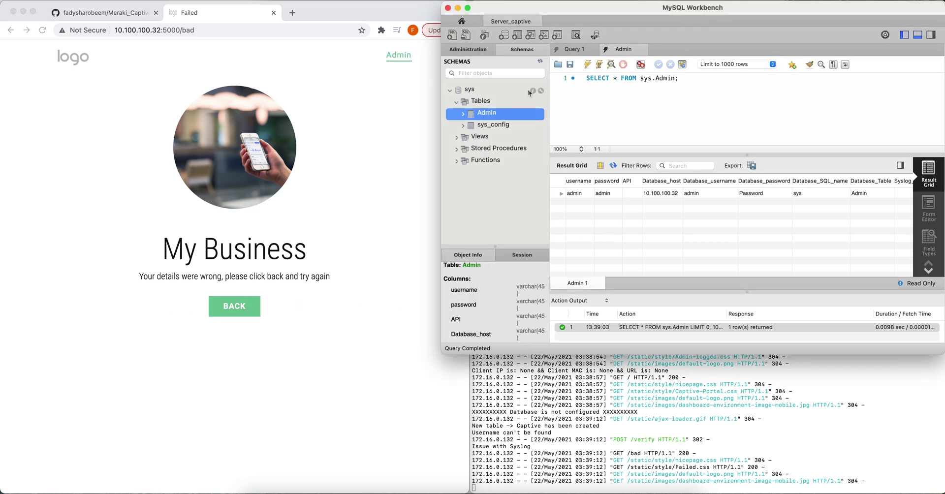
{"action": "left_click", "coordinate": [540, 61]}
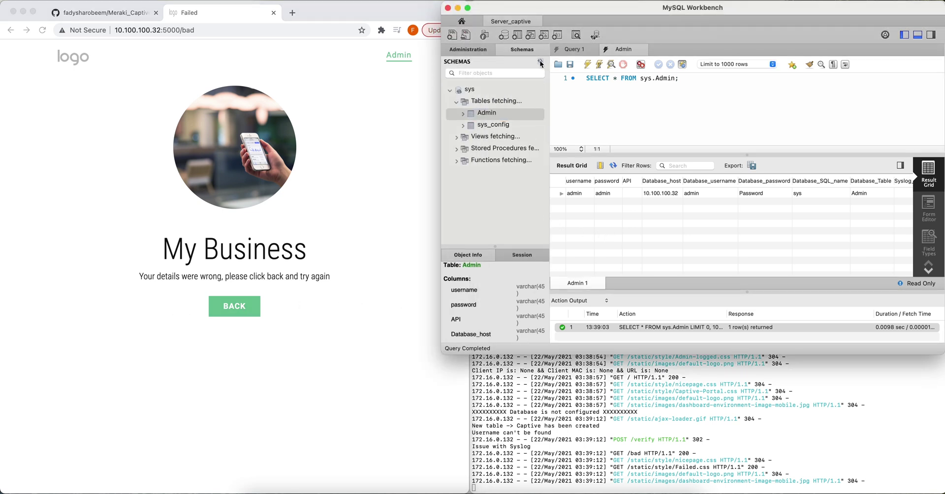
{"action": "left_click", "coordinate": [491, 129]}
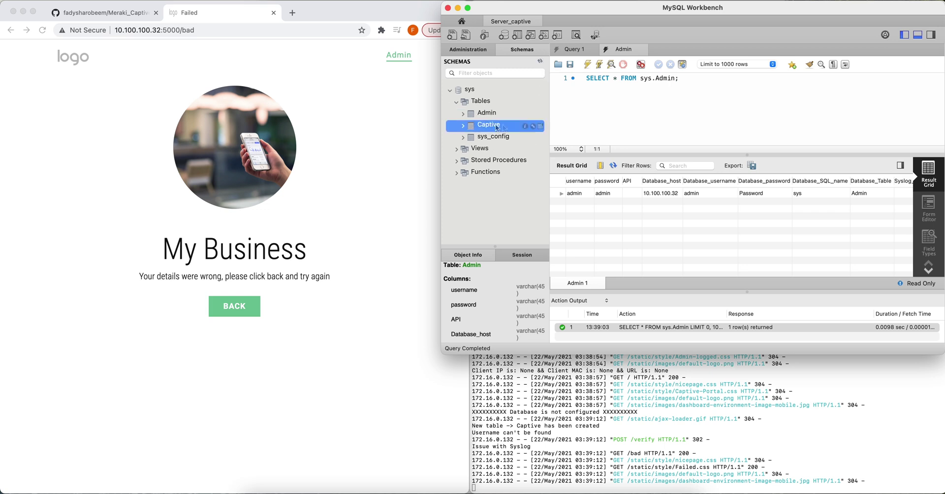
{"action": "left_click", "coordinate": [540, 126]}
Make name, membership and the_group the Captive table's primary key and apply the ALTER TABLE.
{"action": "mouse_move", "coordinate": [524, 128]}
{"action": "left_click", "coordinate": [533, 126]}
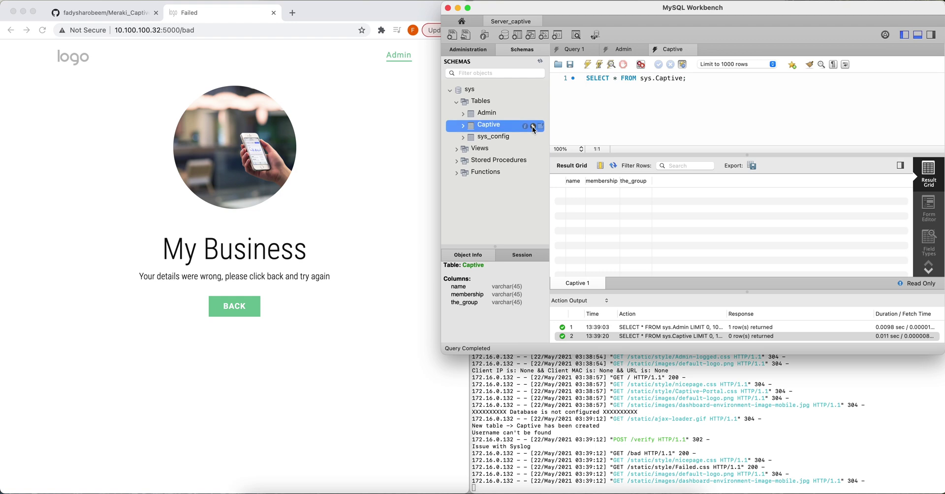
{"action": "left_click", "coordinate": [668, 99]}
{"action": "left_click", "coordinate": [667, 112]}
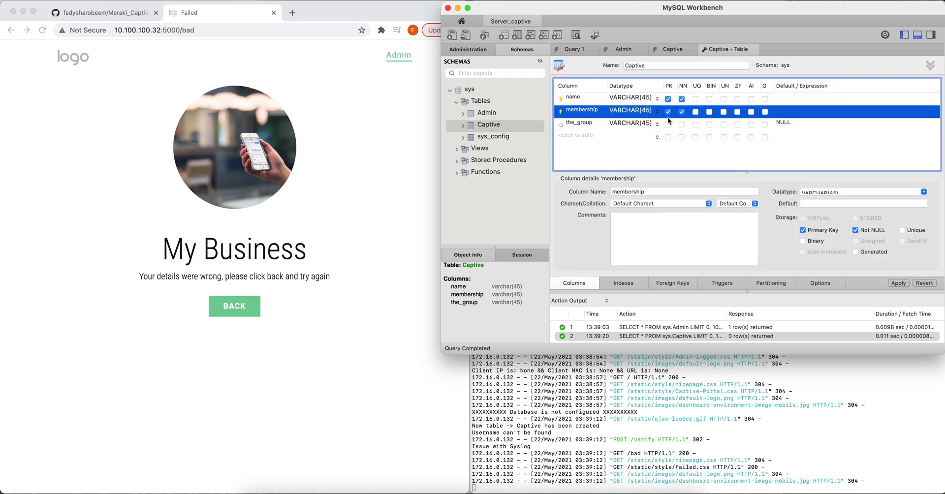
{"action": "left_click", "coordinate": [667, 124]}
{"action": "left_click", "coordinate": [898, 283]}
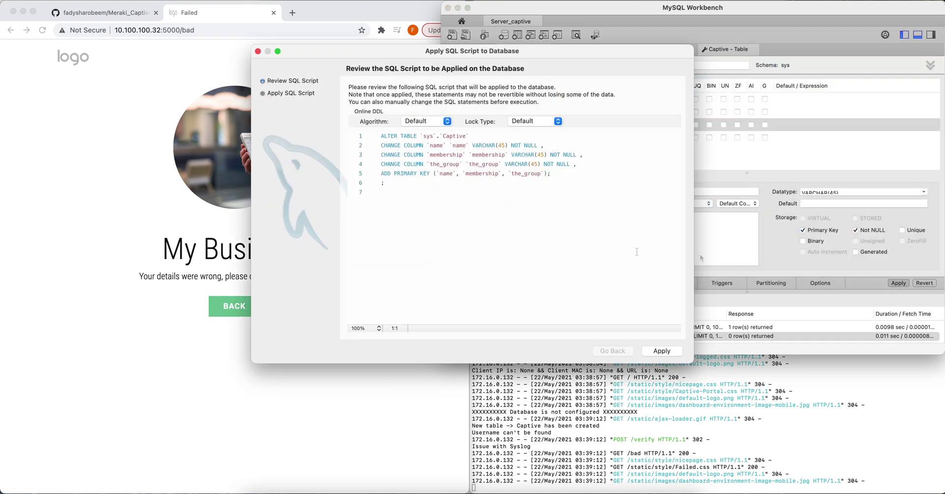
{"action": "left_click", "coordinate": [659, 352]}
{"action": "left_click", "coordinate": [657, 352]}
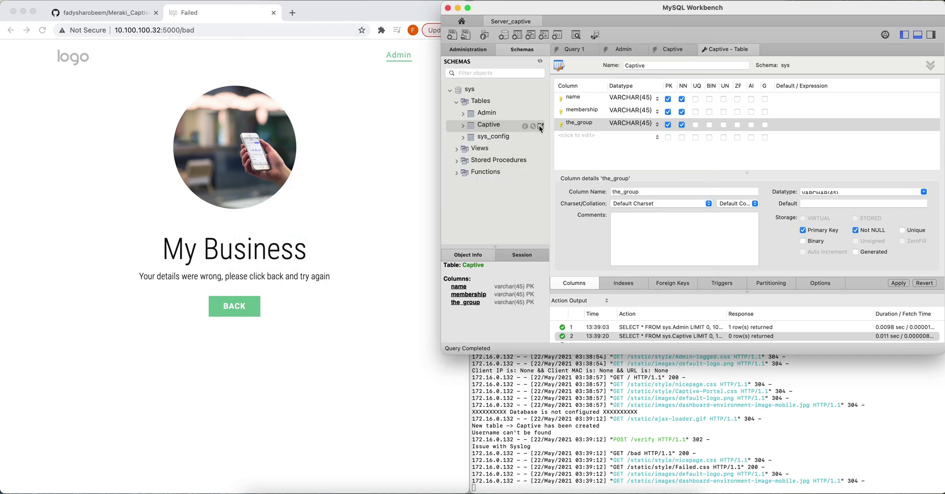
{"action": "left_click", "coordinate": [541, 127]}
{"action": "left_click", "coordinate": [573, 193]}
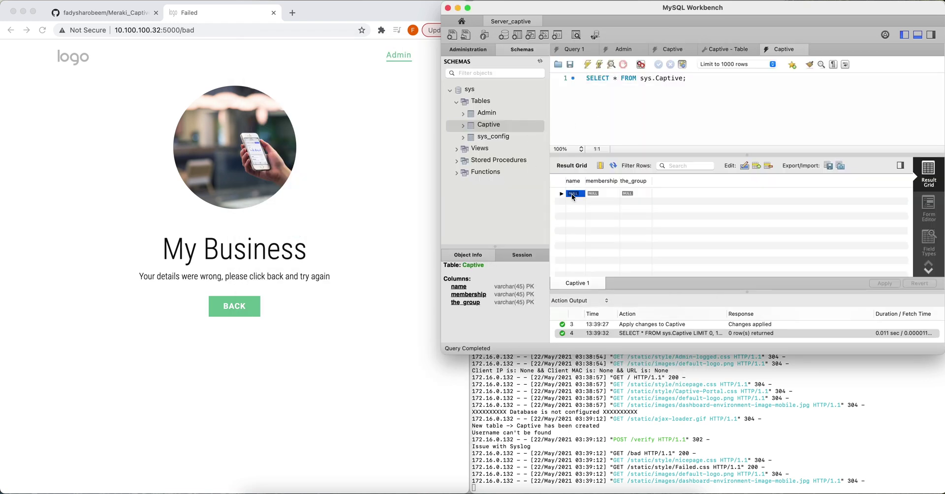
{"action": "type", "text": "u1"}
{"action": "key", "text": "Tab"}
{"action": "type", "text": "123"}
{"action": "left_click", "coordinate": [629, 196]}
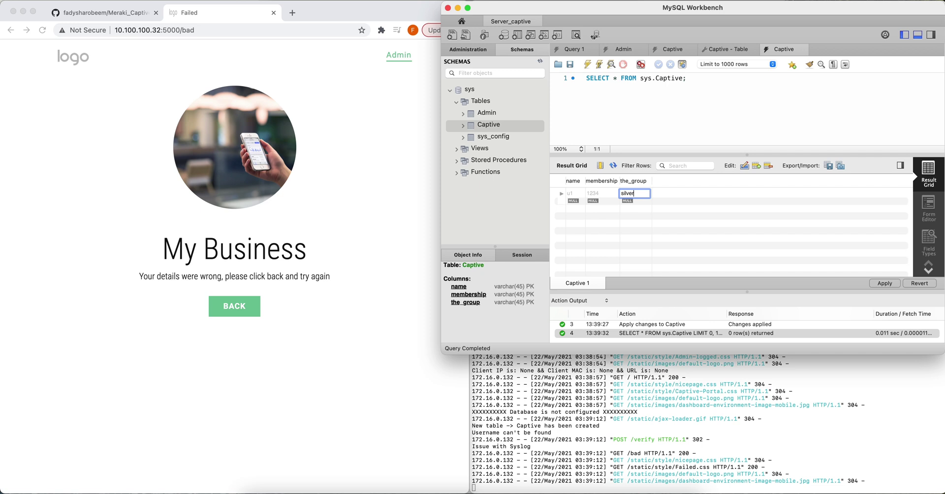
{"action": "left_click", "coordinate": [572, 200]}
{"action": "type", "text": "u2"}
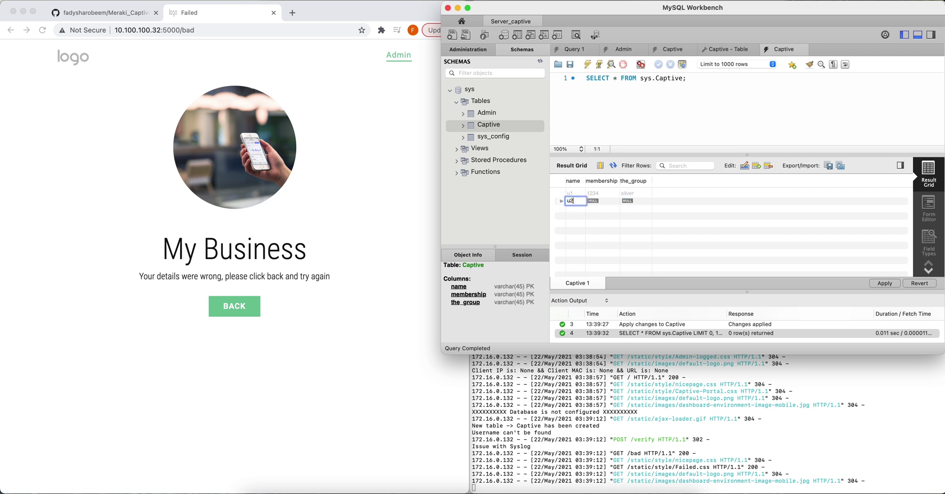
{"action": "key", "text": "Tab"}
{"action": "type", "text": "12"}
{"action": "left_click", "coordinate": [627, 201]}
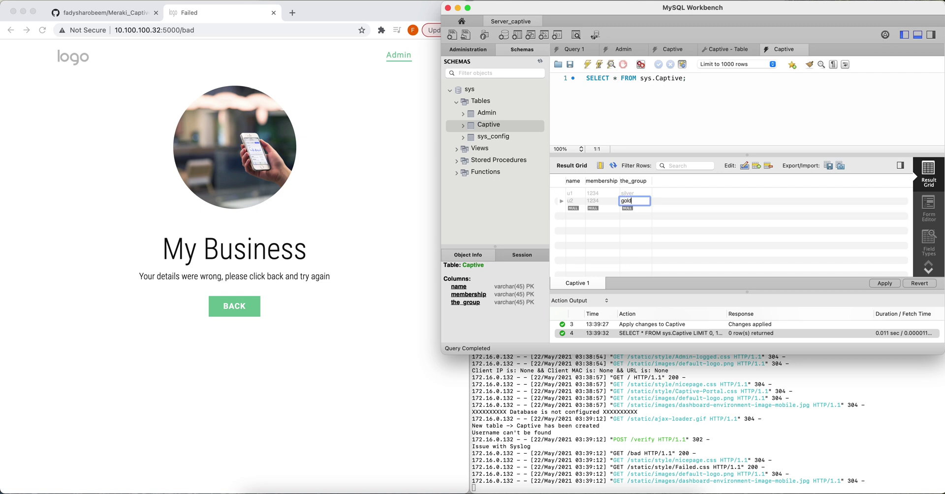
{"action": "left_click", "coordinate": [716, 241]}
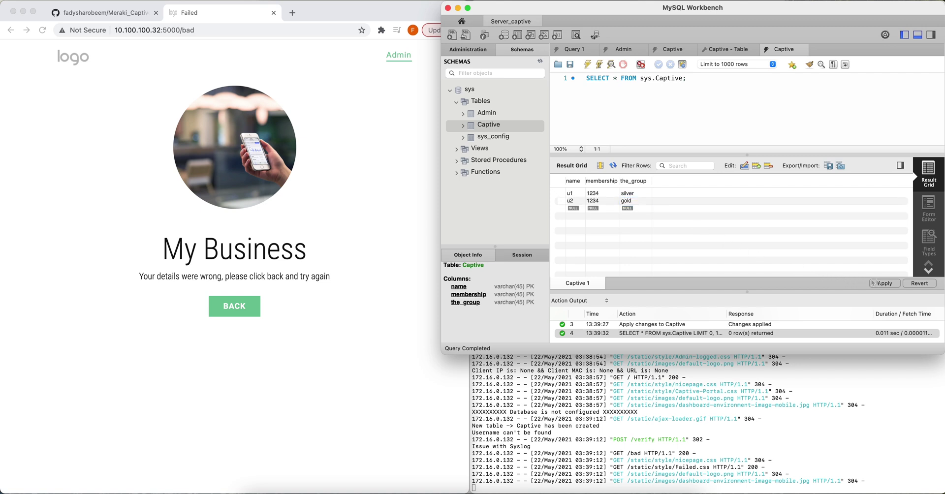
Apply the two INSERT statements and confirm the Captive table returns both rows.
{"action": "left_click", "coordinate": [883, 283]}
{"action": "left_click", "coordinate": [406, 136]}
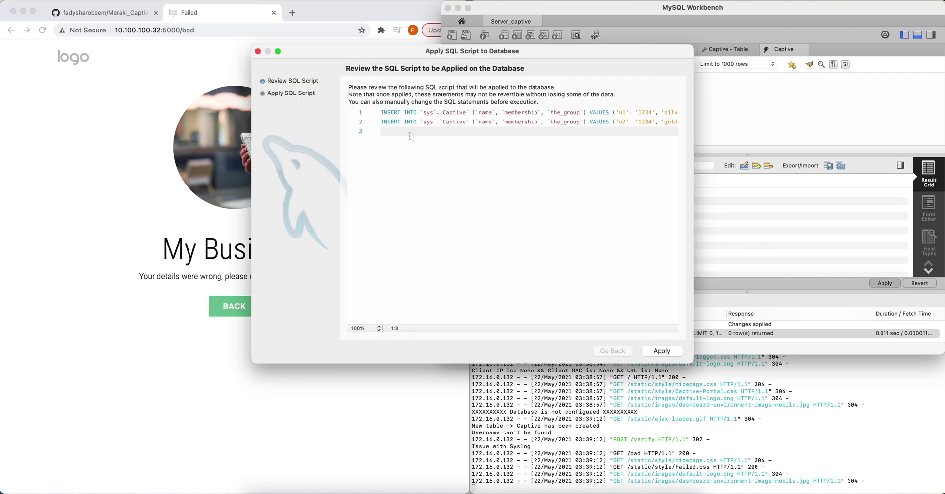
{"action": "left_click", "coordinate": [658, 349]}
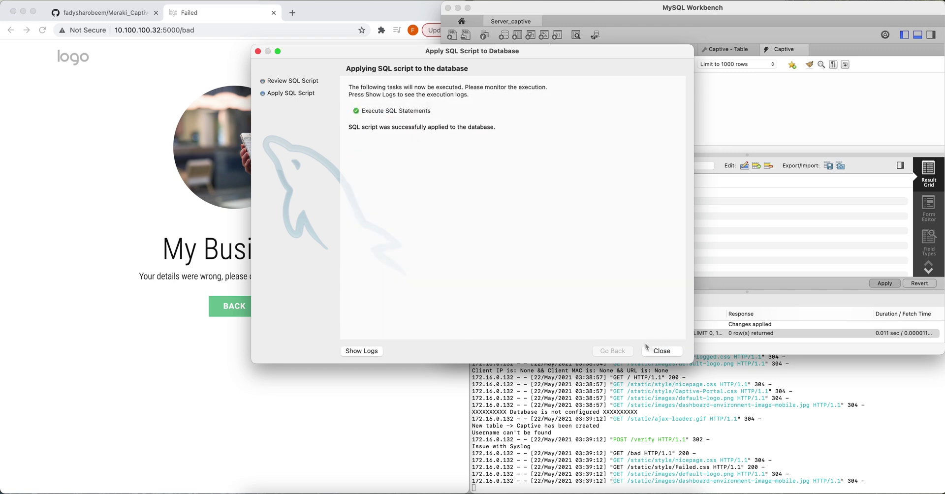
{"action": "left_click", "coordinate": [660, 350]}
{"action": "left_click", "coordinate": [540, 125]}
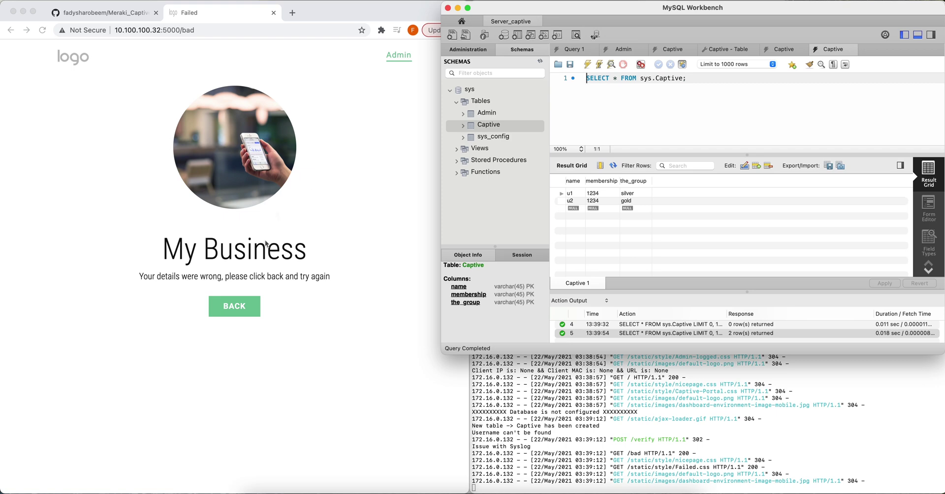
{"action": "left_click", "coordinate": [248, 306]}
{"action": "left_click", "coordinate": [175, 301]}
{"action": "type", "text": "u1"}
{"action": "key", "text": "Tab"}
{"action": "type", "text": "123"}
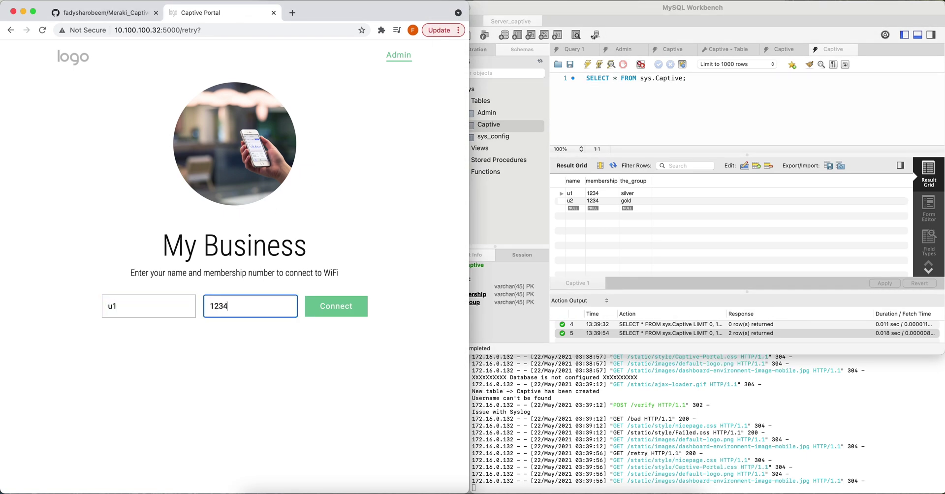
{"action": "type", "text": "4"}
{"action": "left_click", "coordinate": [328, 312]}
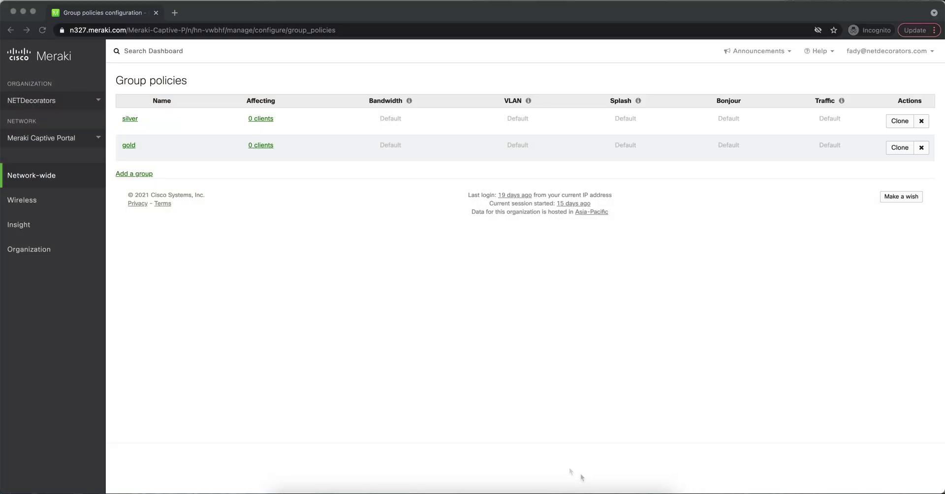
Set Gym Members WiFi access control to a click-through splash page.
{"action": "mouse_move", "coordinate": [57, 204]}
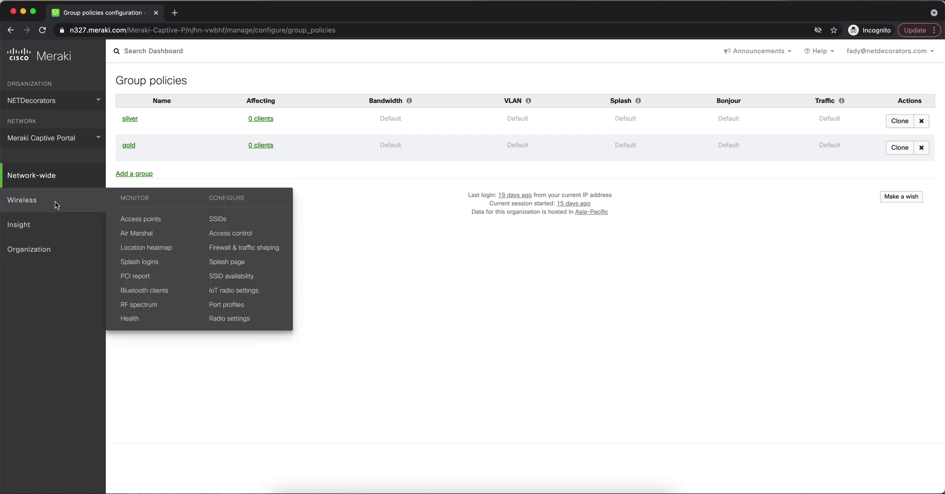
{"action": "left_click", "coordinate": [277, 247]}
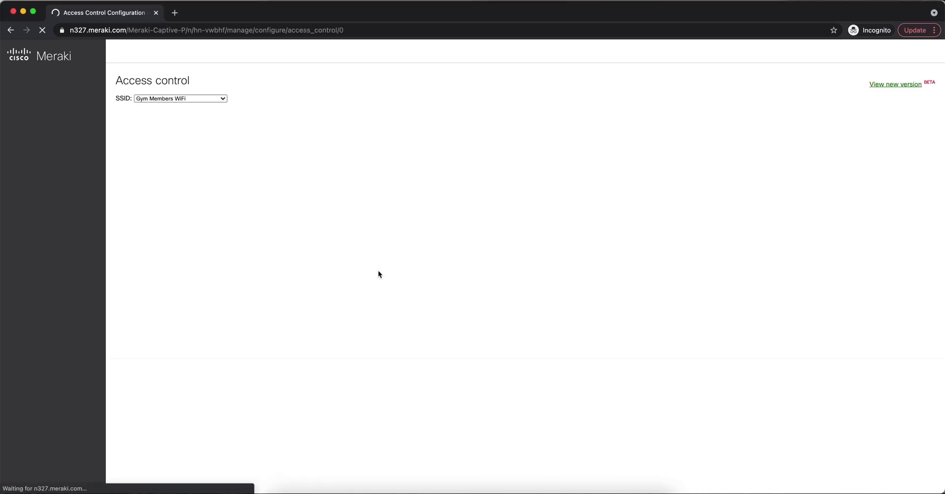
{"action": "scroll", "coordinate": [355, 266], "scroll_direction": "down", "scroll_amount": 4}
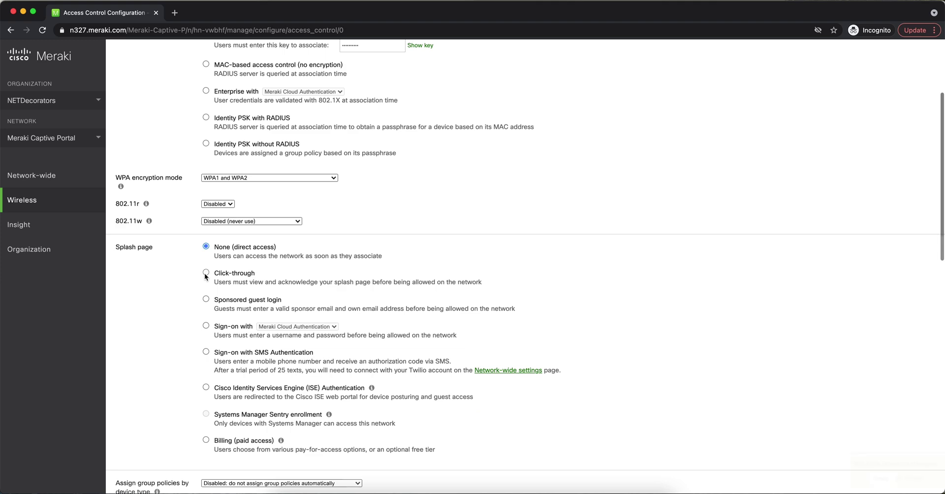
{"action": "left_click", "coordinate": [206, 274]}
Enable the walled garden with 122.202.8.154 and *.googleapis.com, and save.
{"action": "scroll", "coordinate": [353, 295], "scroll_direction": "down", "scroll_amount": 6}
{"action": "left_click", "coordinate": [271, 350]}
{"action": "left_click", "coordinate": [264, 362]}
{"action": "left_click", "coordinate": [261, 371]}
{"action": "type", "text": "122.202.8.154"}
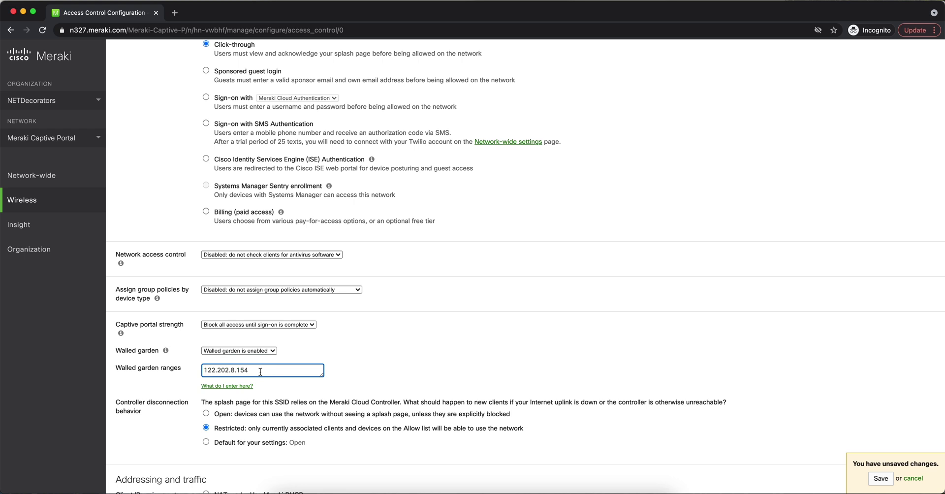
{"action": "key", "text": "Return"}
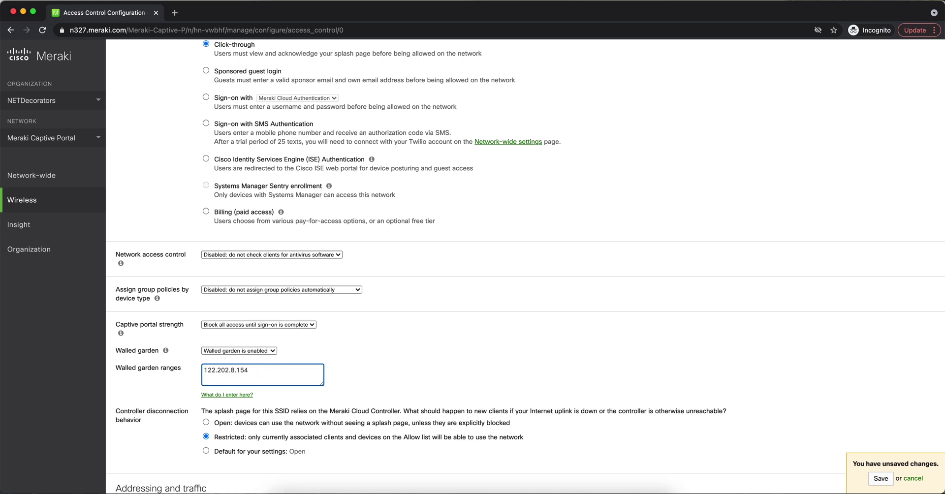
{"action": "type", "text": "*.goo"}
{"action": "left_click", "coordinate": [882, 478]}
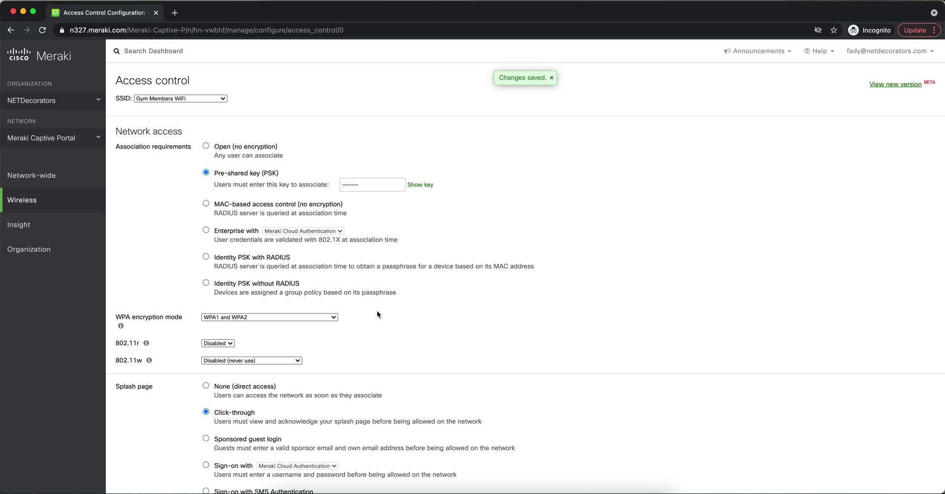
{"action": "mouse_move", "coordinate": [60, 214]}
{"action": "left_click", "coordinate": [241, 262]}
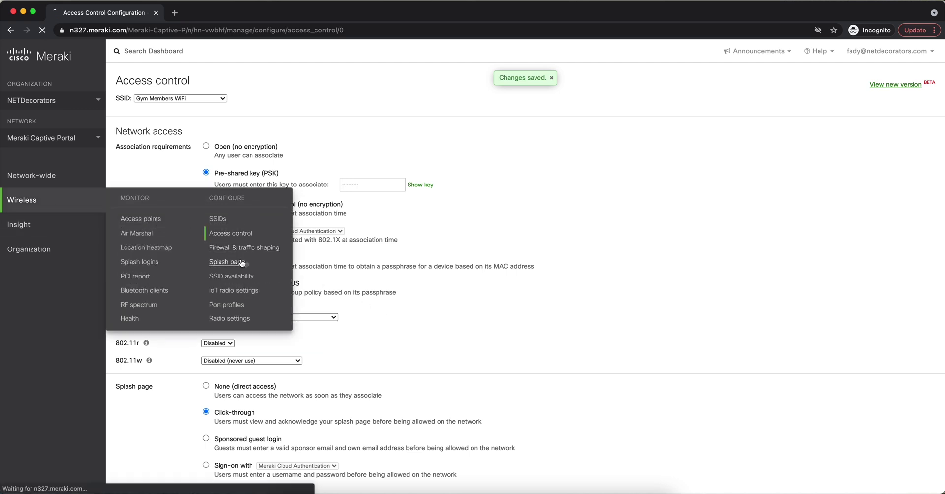
{"action": "scroll", "coordinate": [256, 270], "scroll_direction": "down", "scroll_amount": 1}
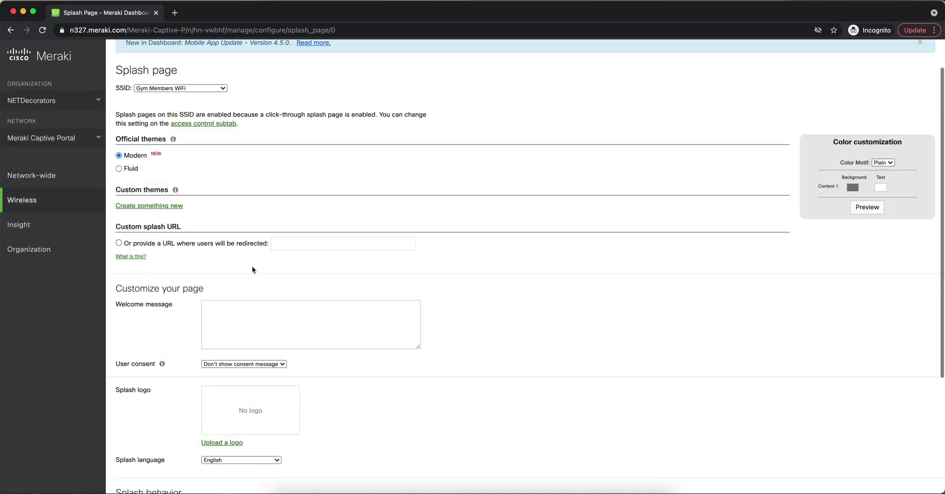
{"action": "left_click", "coordinate": [141, 244]}
{"action": "left_click", "coordinate": [301, 244]}
{"action": "type", "text": "http://"}
{"action": "type", "text": "122.202.8.154"}
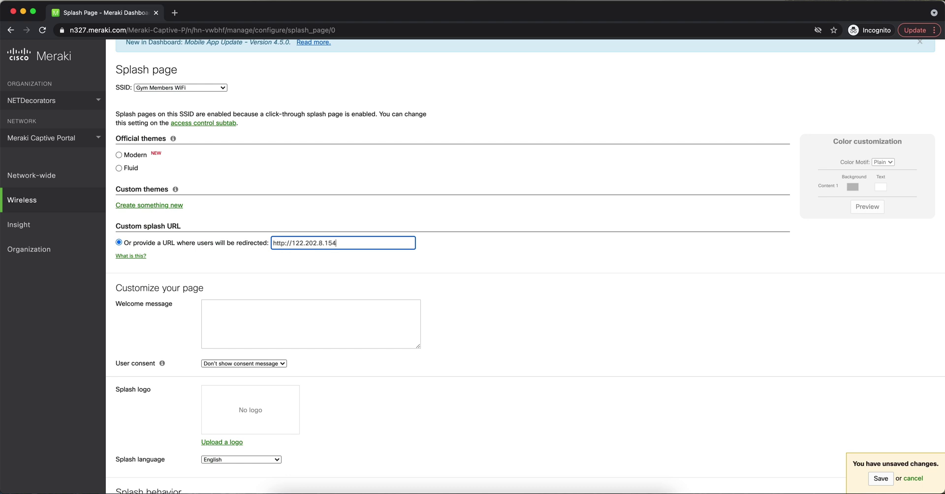
{"action": "scroll", "coordinate": [308, 243], "scroll_direction": "down", "scroll_amount": 5}
{"action": "left_click", "coordinate": [268, 392]}
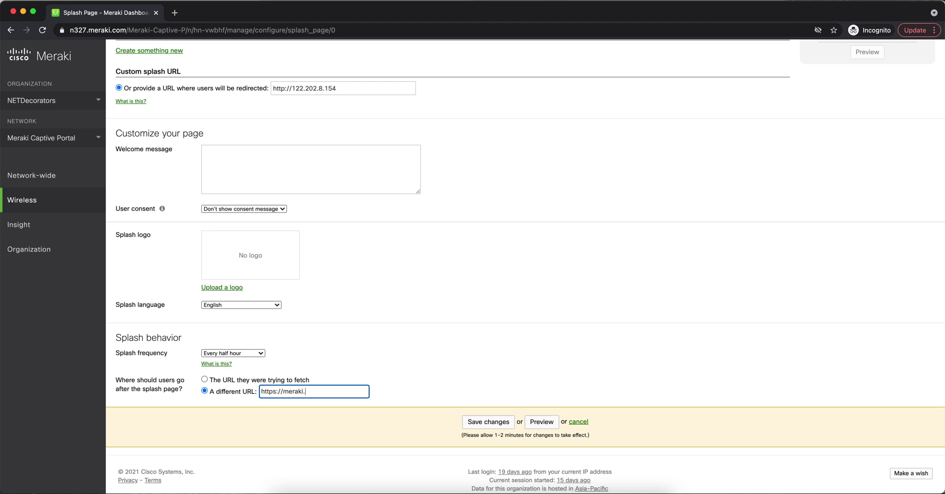
{"action": "left_click", "coordinate": [463, 417]}
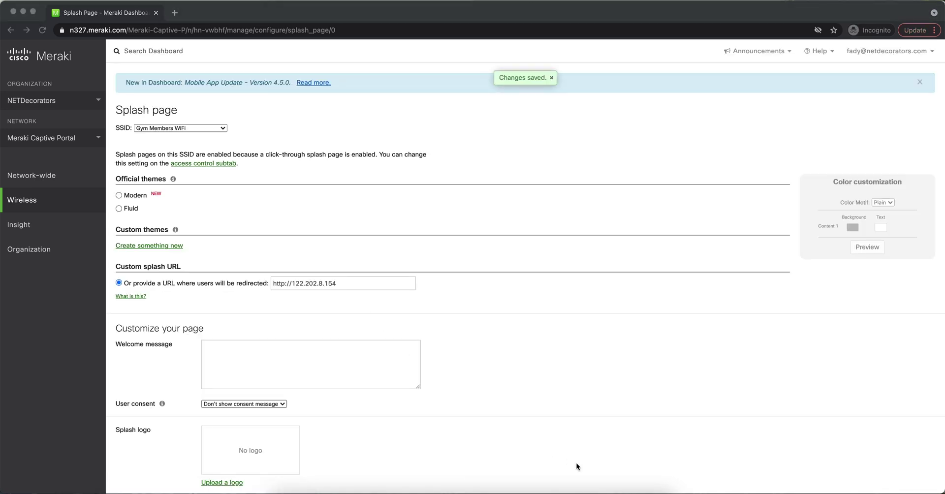
Copy the splash URL and load it in a new incognito tab.
{"action": "left_click_drag", "start_coordinate": [337, 282], "coordinate": [256, 283]}
{"action": "key", "text": "ctrl+c"}
{"action": "left_click", "coordinate": [175, 13]}
{"action": "key", "text": "ctrl+v"}
{"action": "key", "text": "Return"}
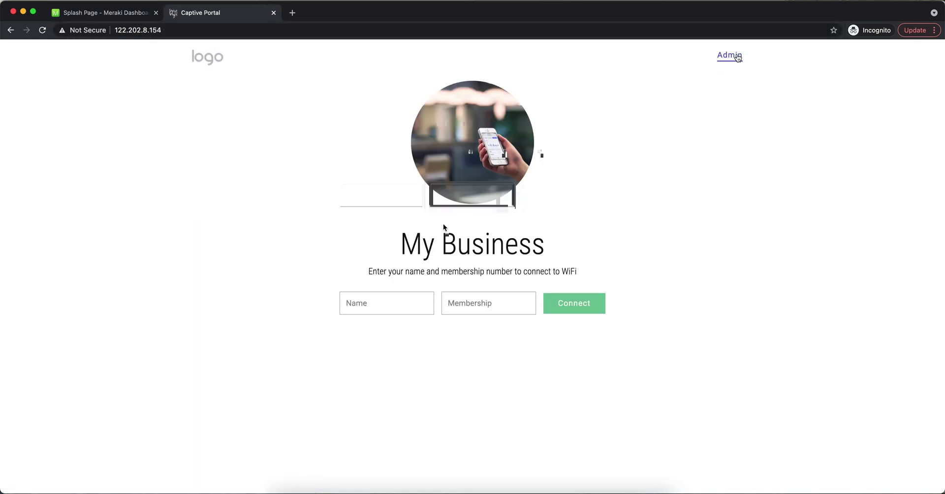
Sign in to the portal's admin page as admin with its password.
{"action": "left_click", "coordinate": [738, 58]}
{"action": "left_click", "coordinate": [400, 197]}
{"action": "type", "text": "admin"}
{"action": "key", "text": "Tab"}
{"action": "key", "text": "shift+Tab"}
{"action": "left_click", "coordinate": [443, 195]}
{"action": "type", "text": "admin"}
{"action": "key", "text": "Return"}
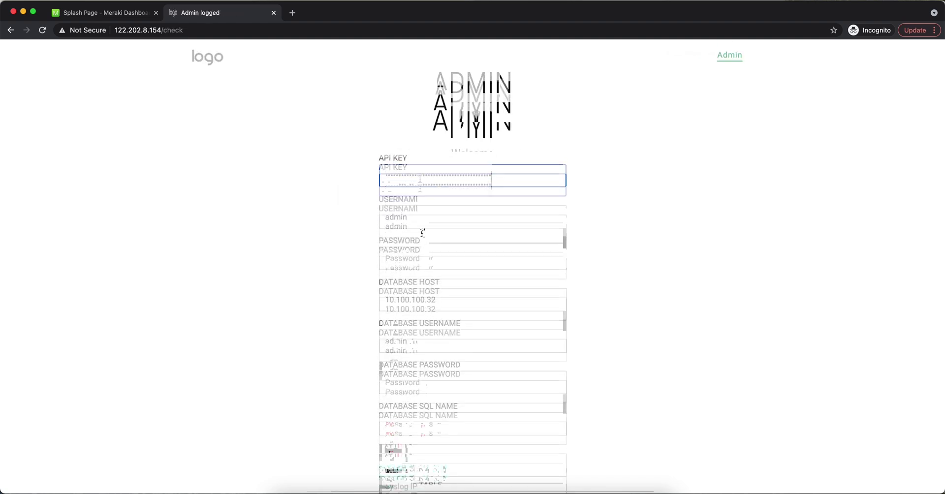
Set syslog server IP 10.100.100.4 and save the admin settings.
{"action": "left_click", "coordinate": [417, 390]}
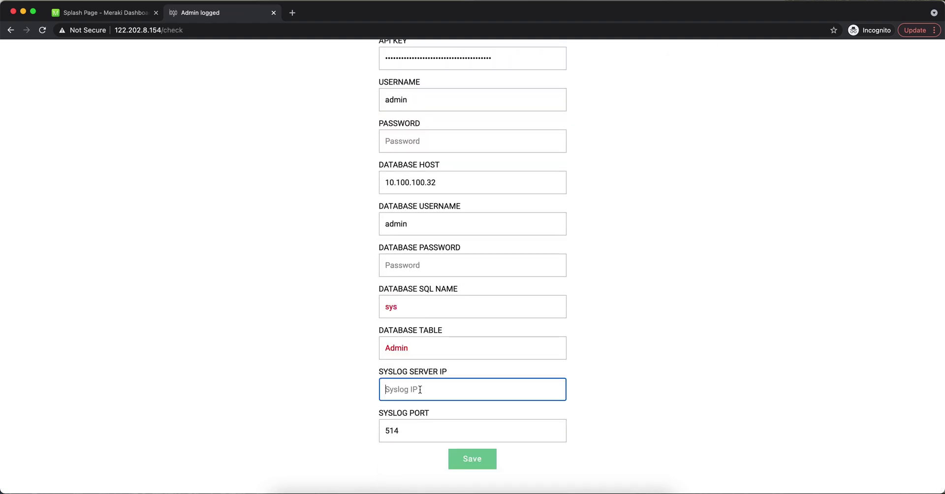
{"action": "type", "text": "10.10"}
{"action": "key", "text": "BackSpace"}
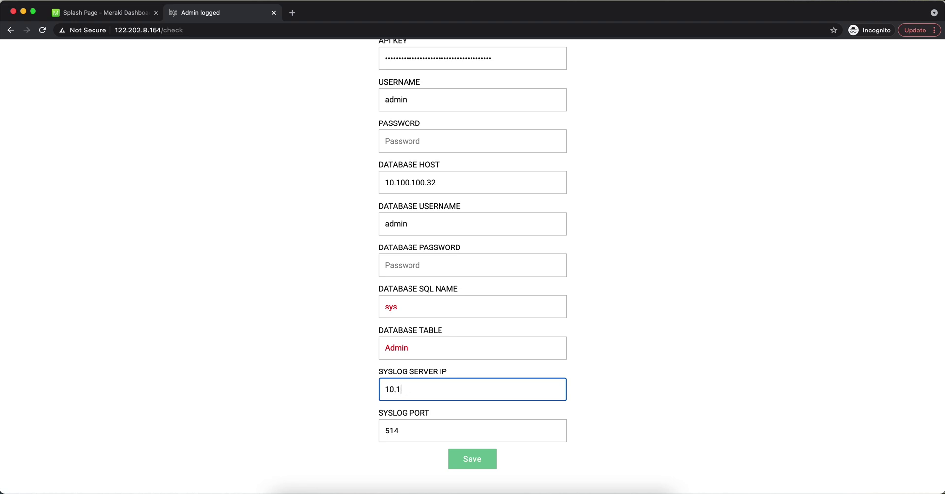
{"action": "type", "text": "00.100.4"}
{"action": "left_click", "coordinate": [455, 459]}
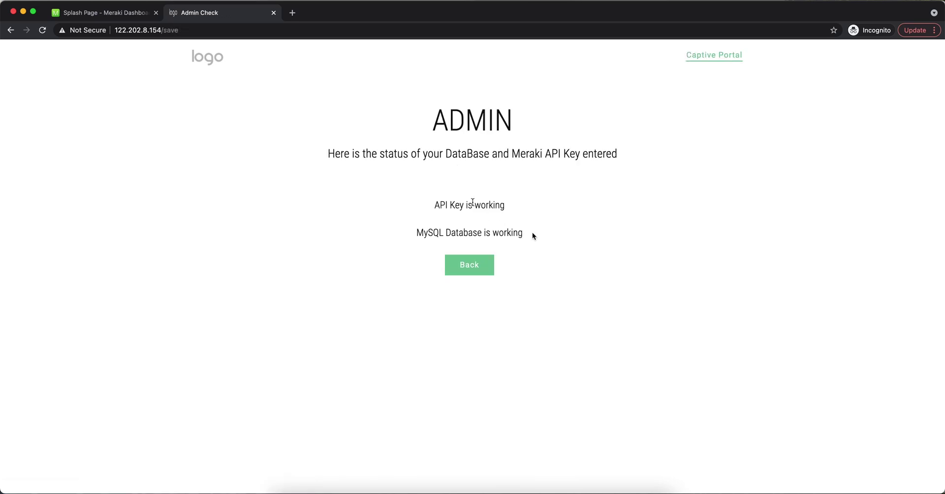
{"action": "left_click", "coordinate": [723, 58]}
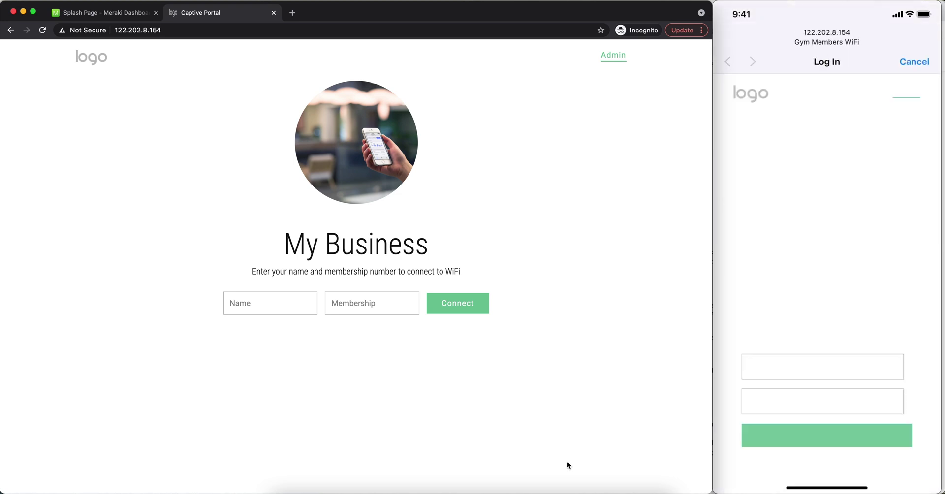
Sign in to Gym Members WiFi on the iPhone as U1 with the membership number.
{"action": "type", "text": "U1"}
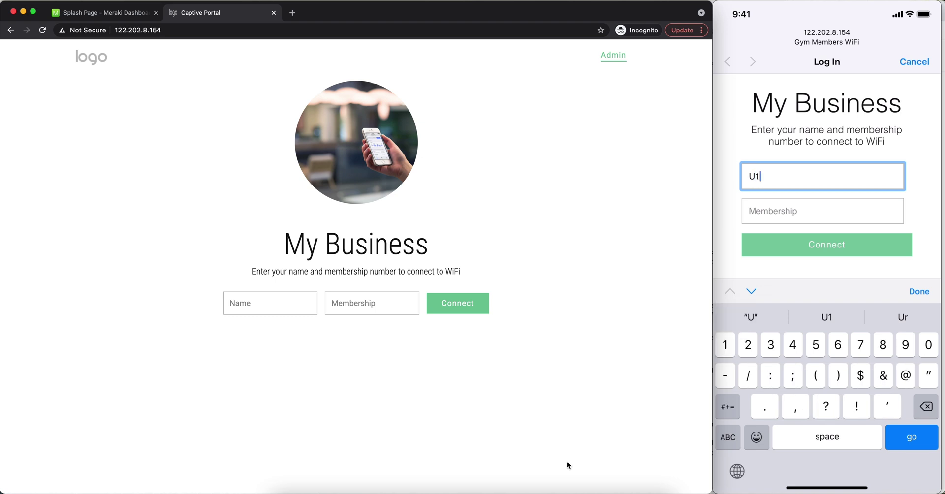
{"action": "key", "text": "Tab"}
{"action": "type", "text": "123"}
{"action": "key", "text": "Return"}
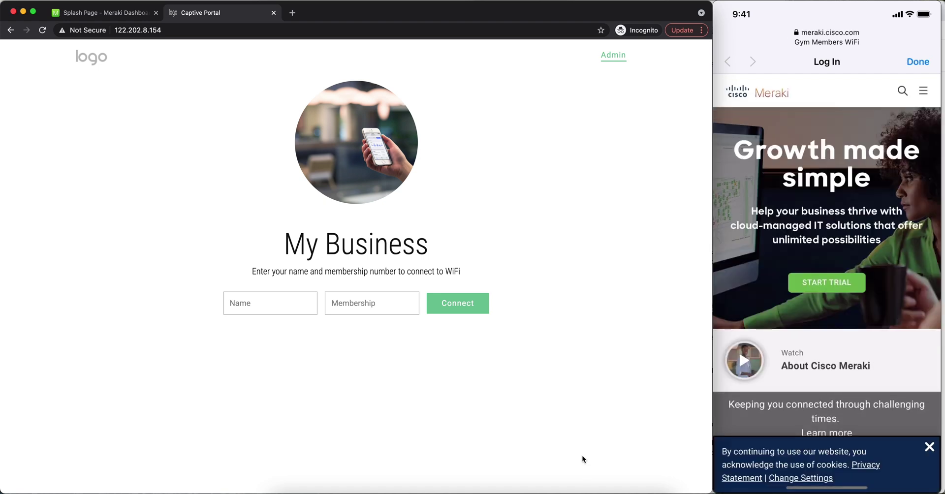
{"action": "left_click", "coordinate": [105, 12]}
Show the network's client list, then sign in to Splunk with the user's credentials.
{"action": "mouse_move", "coordinate": [74, 180]}
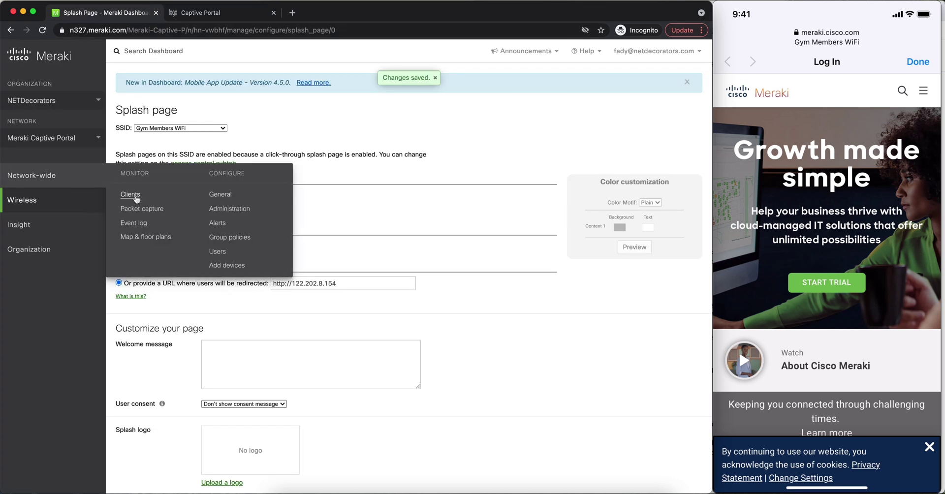
{"action": "left_click", "coordinate": [136, 198]}
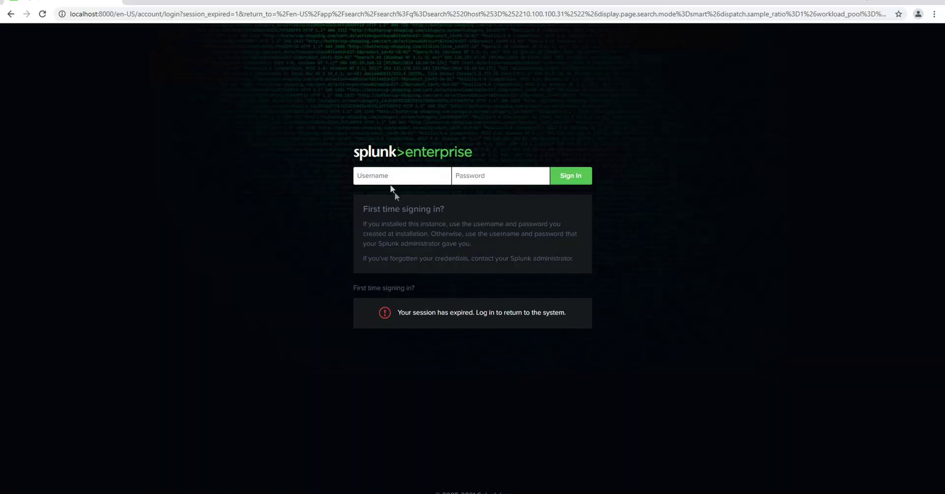
{"action": "type", "text": "fady"}
{"action": "key", "text": "Tab"}
{"action": "type", "text": "**********"}
{"action": "key", "text": "Return"}
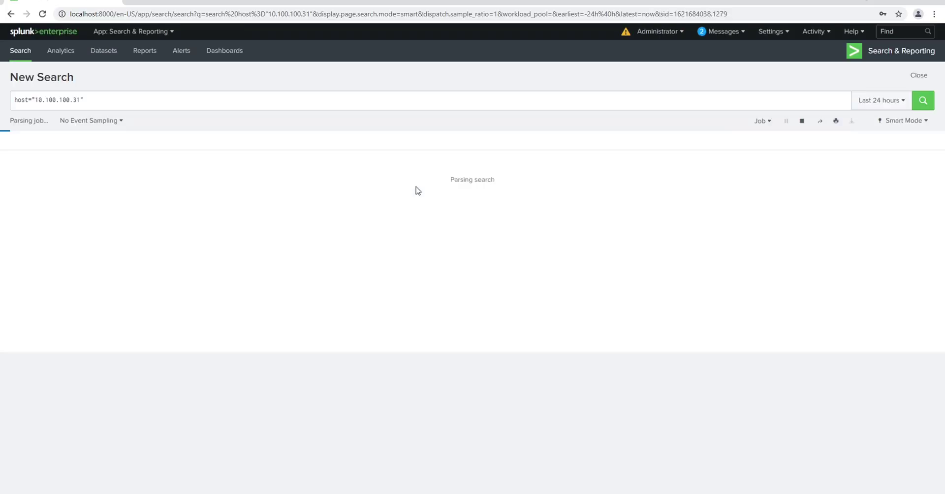
Change the Splunk search from host="10.100.100.31" to host="10.100.100.32" and run it.
{"action": "left_click", "coordinate": [79, 100]}
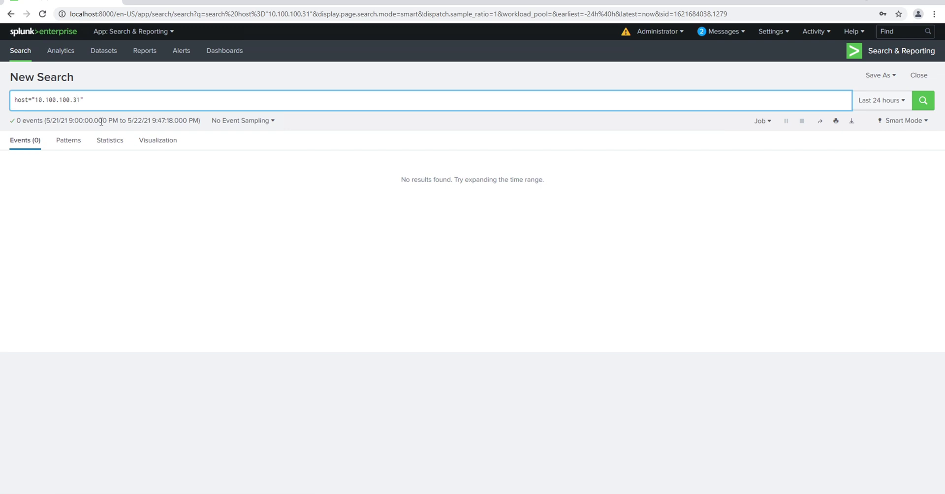
{"action": "key", "text": "BackSpace"}
{"action": "type", "text": "2"}
{"action": "key", "text": "Return"}
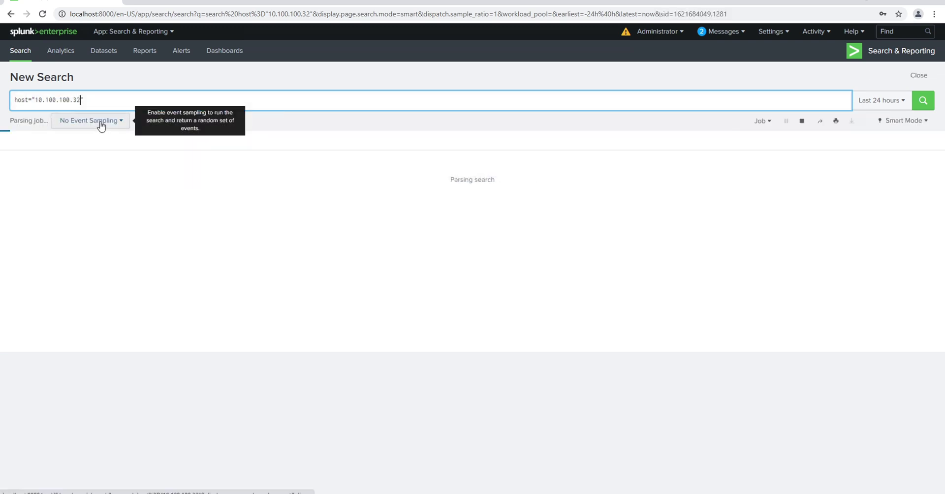